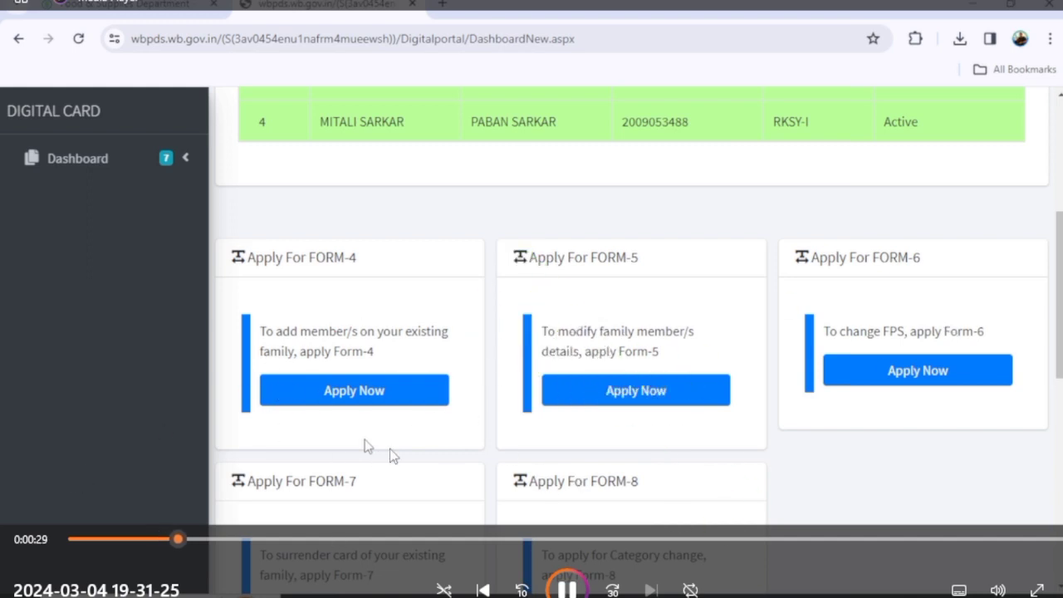
- Skip the recording ahead to about 0:55, where the Form-5 name correction page loads
click(566, 588)
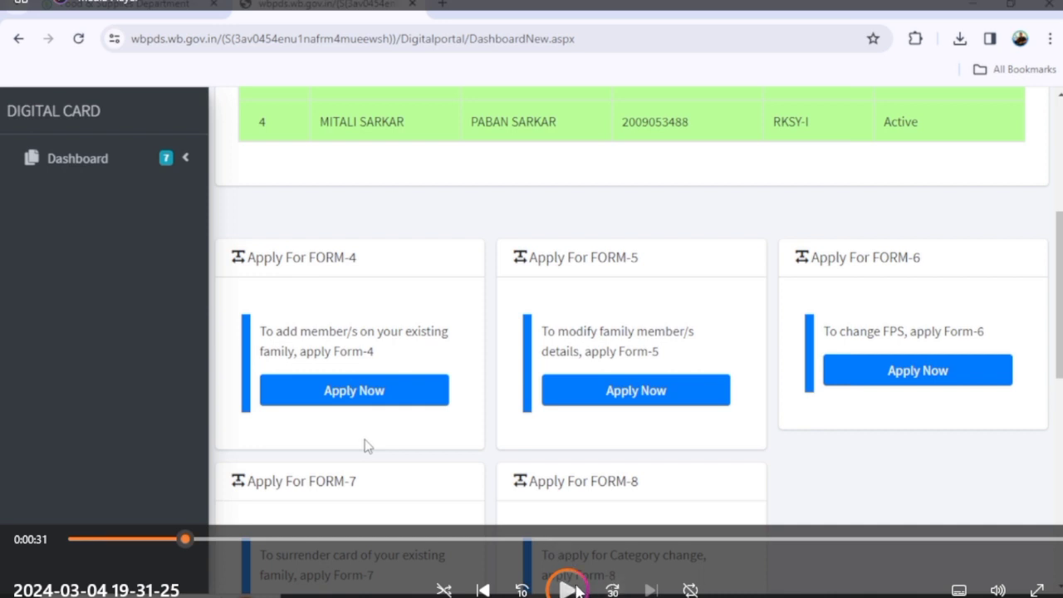
click(568, 587)
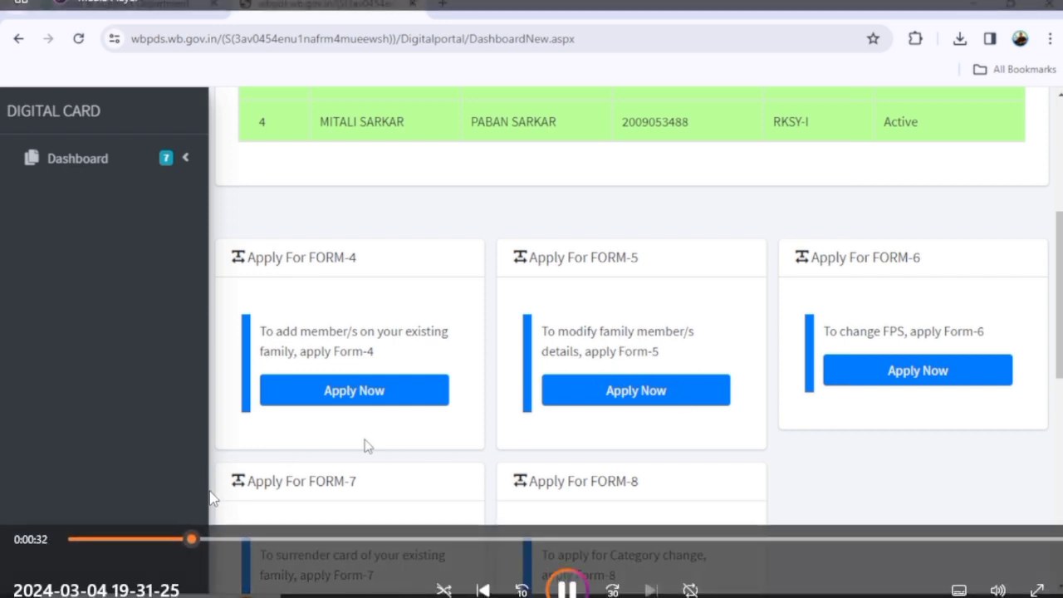
click(224, 539)
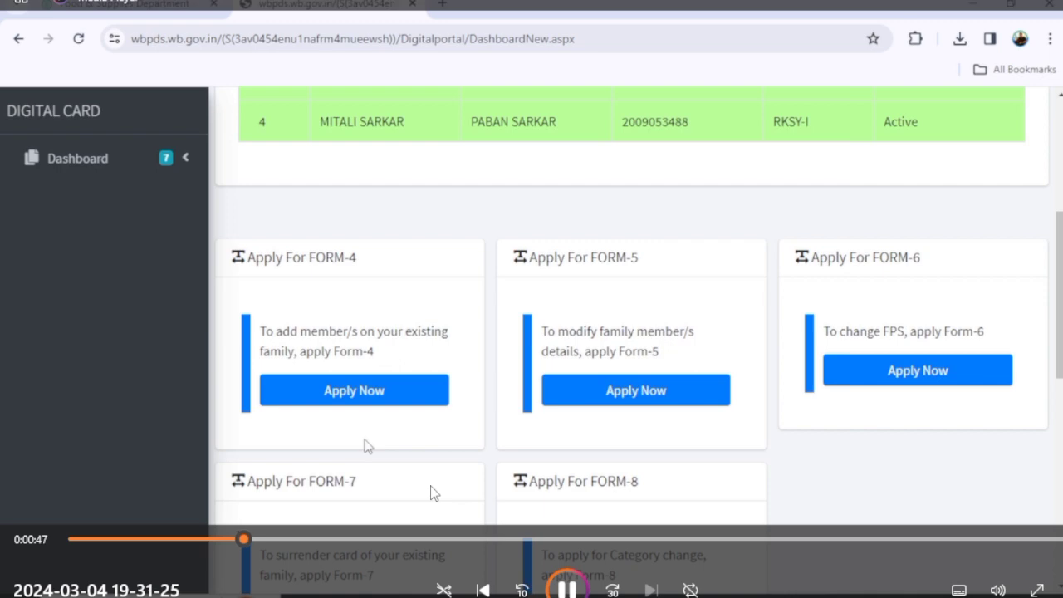
click(292, 539)
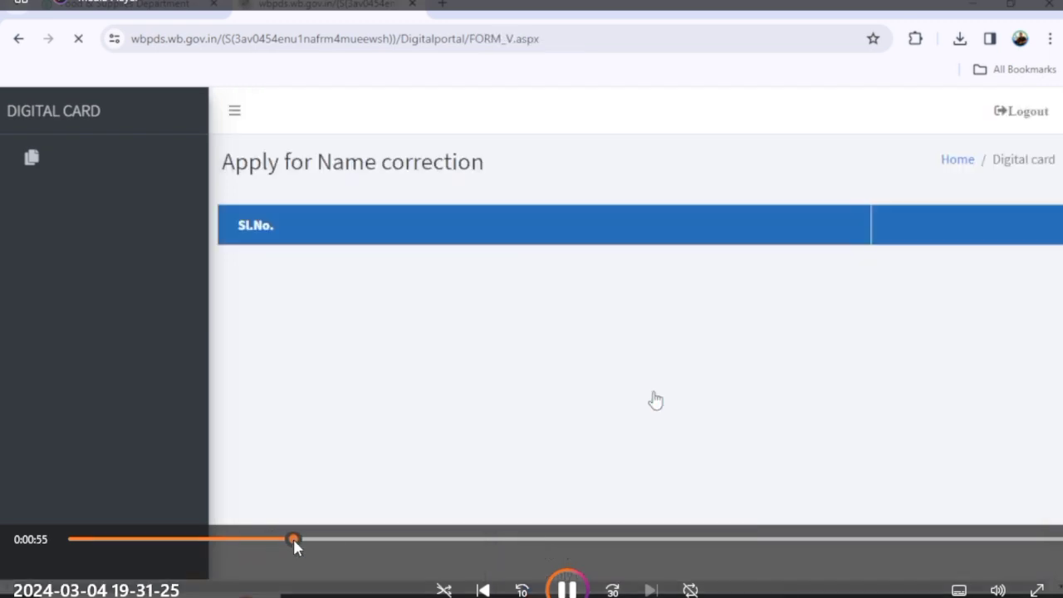
click(281, 539)
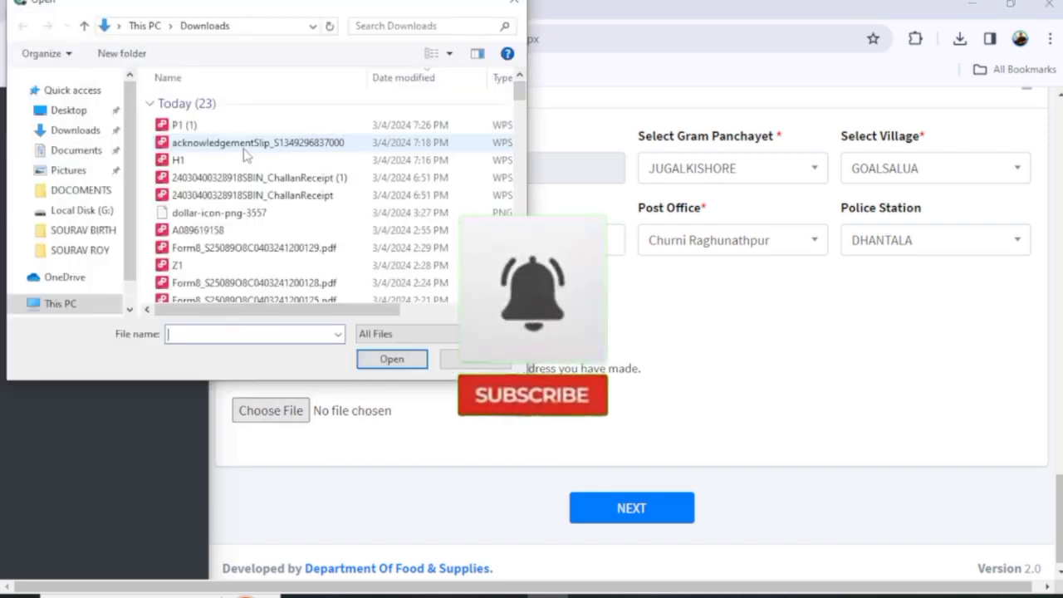
- Attach the file P1 (1) from Downloads as the supplementary document and continue to the application review
click(207, 125)
click(392, 360)
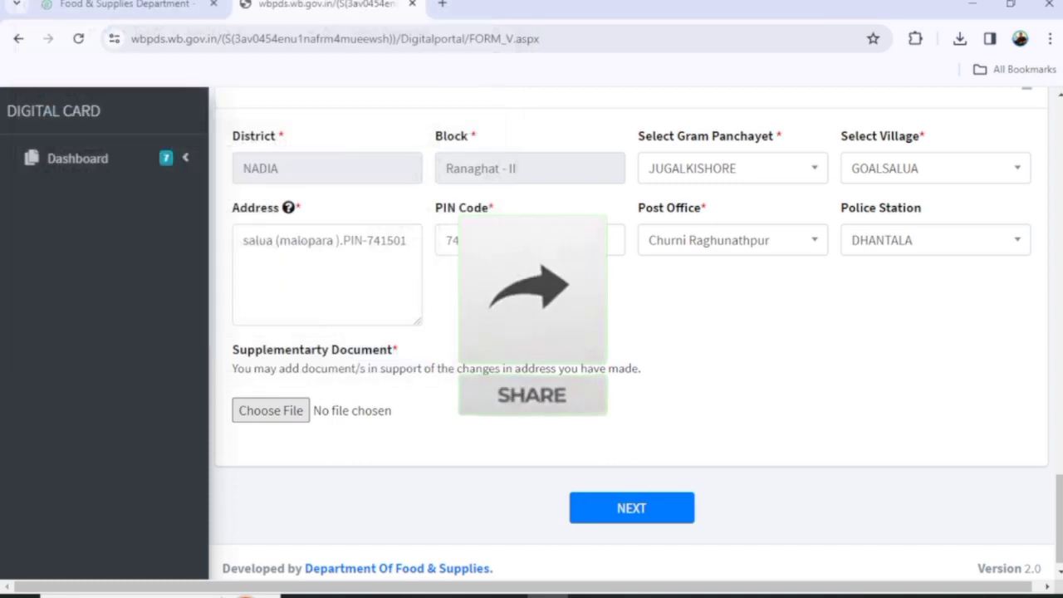
click(637, 521)
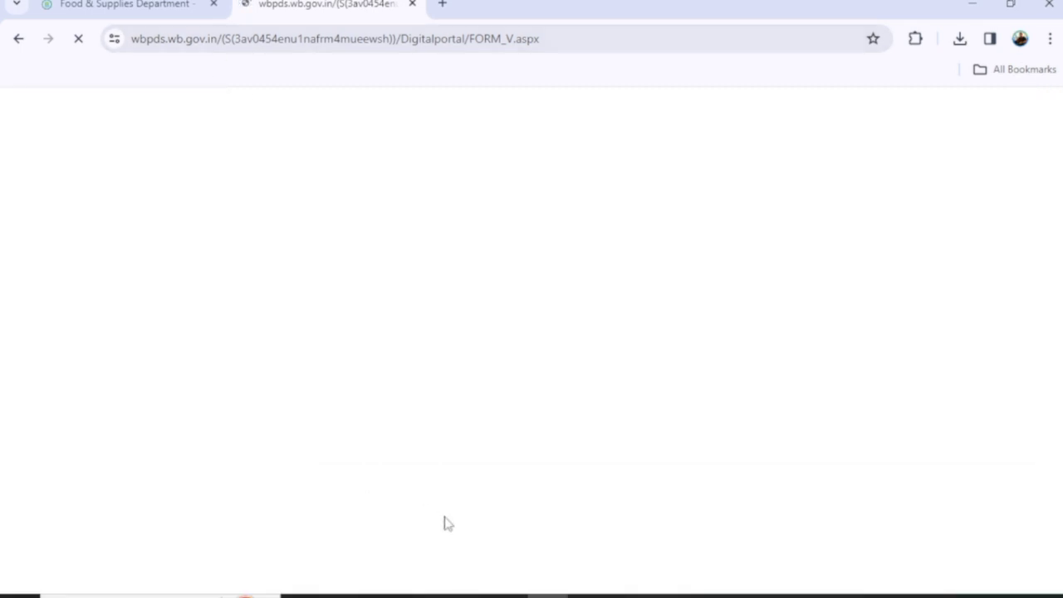
- Agree at the end of the review that no further changes are needed and proceed with the application
scroll(594, 419, down, 10)
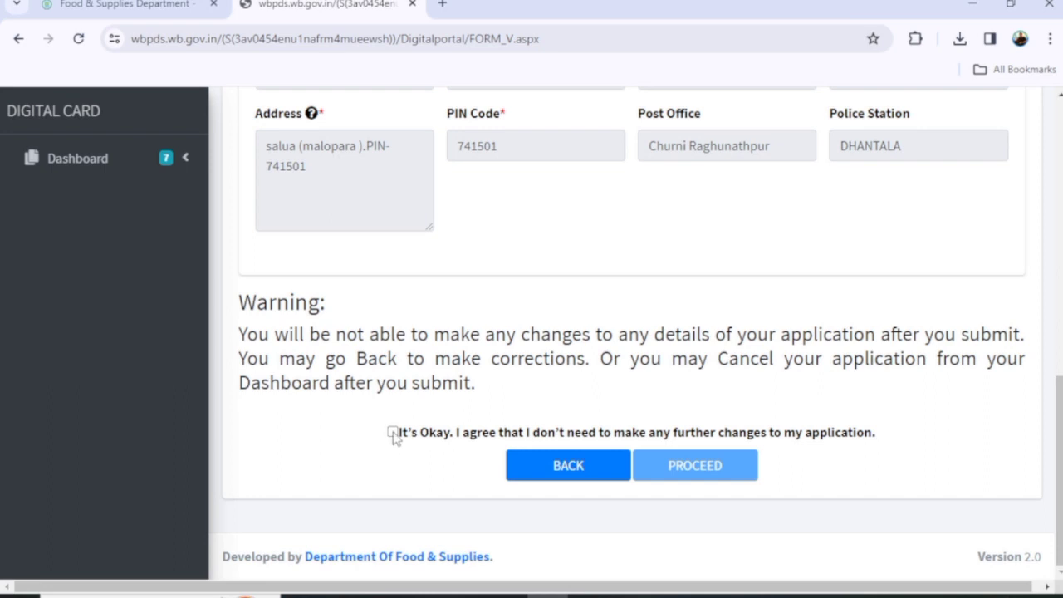
click(393, 433)
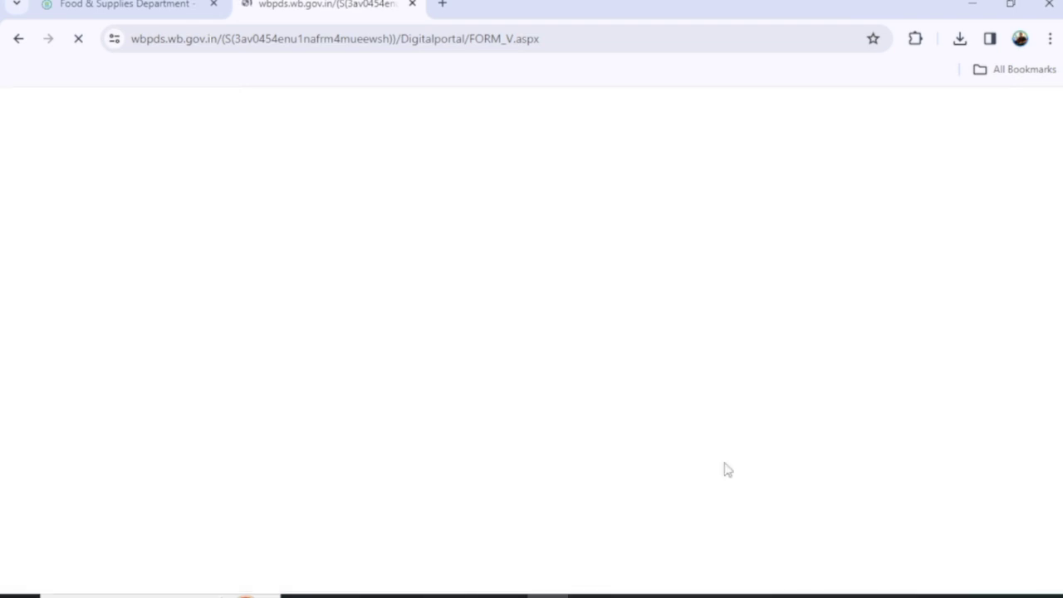
scroll(723, 497, down, 5)
scroll(723, 499, down, 4)
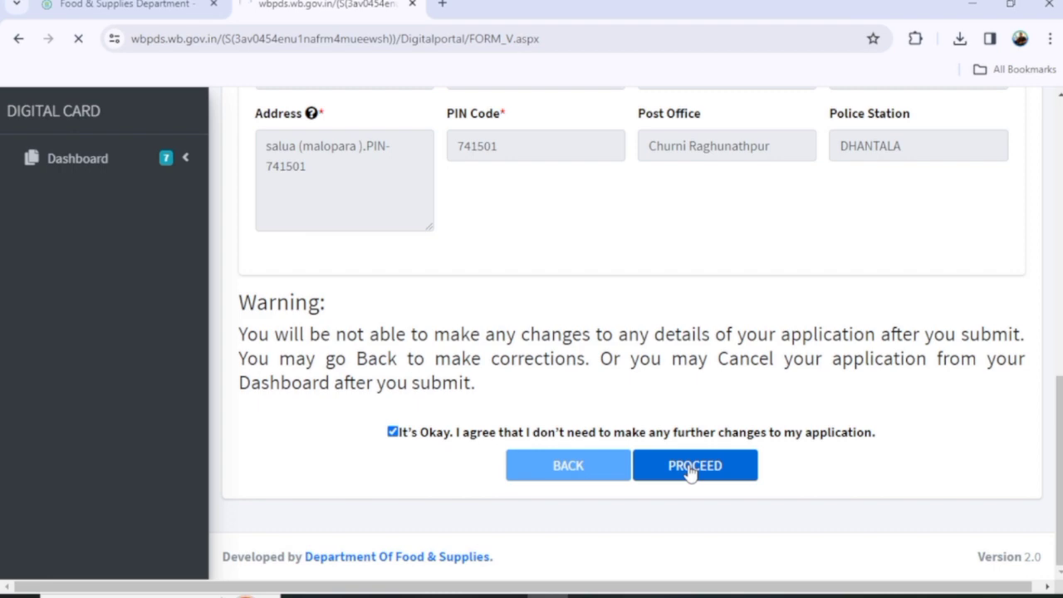
scroll(686, 413, down, 3)
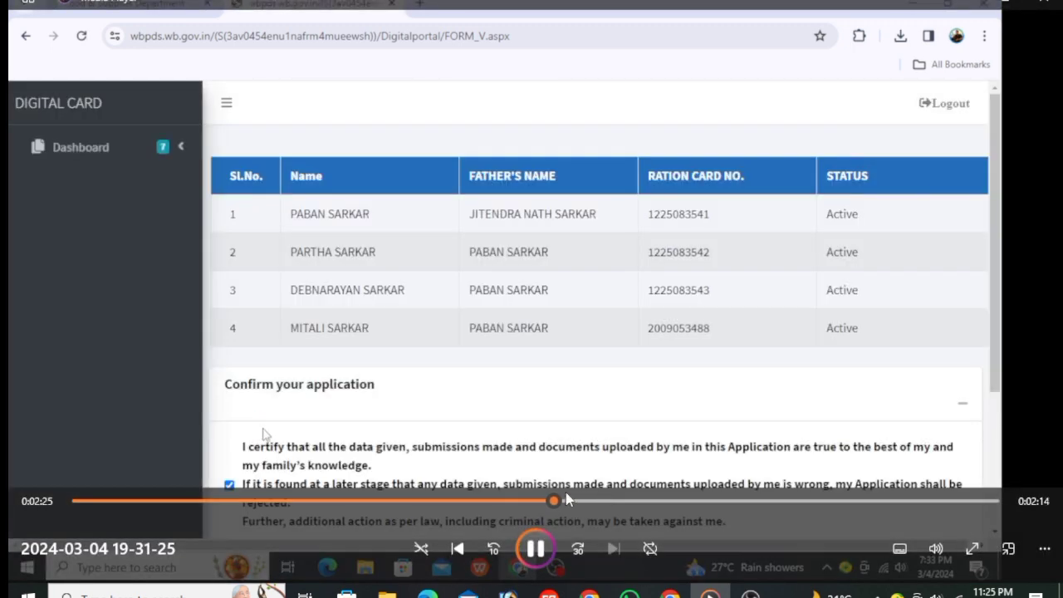
- Skip the recording ahead through the OTP confirmation to the submission notice and print dialog, pausing to examine them
click(573, 501)
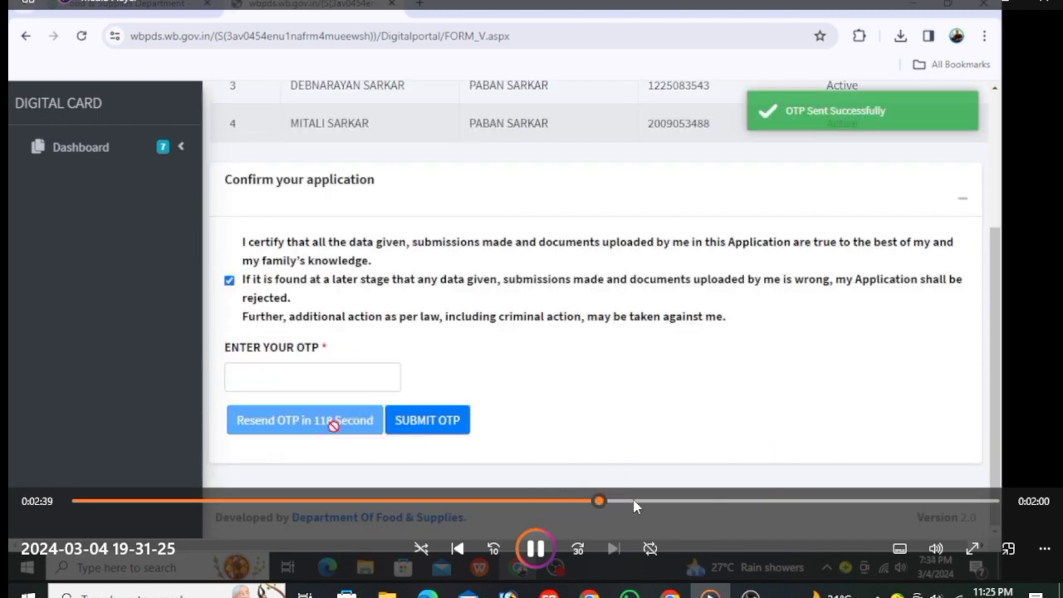
click(635, 501)
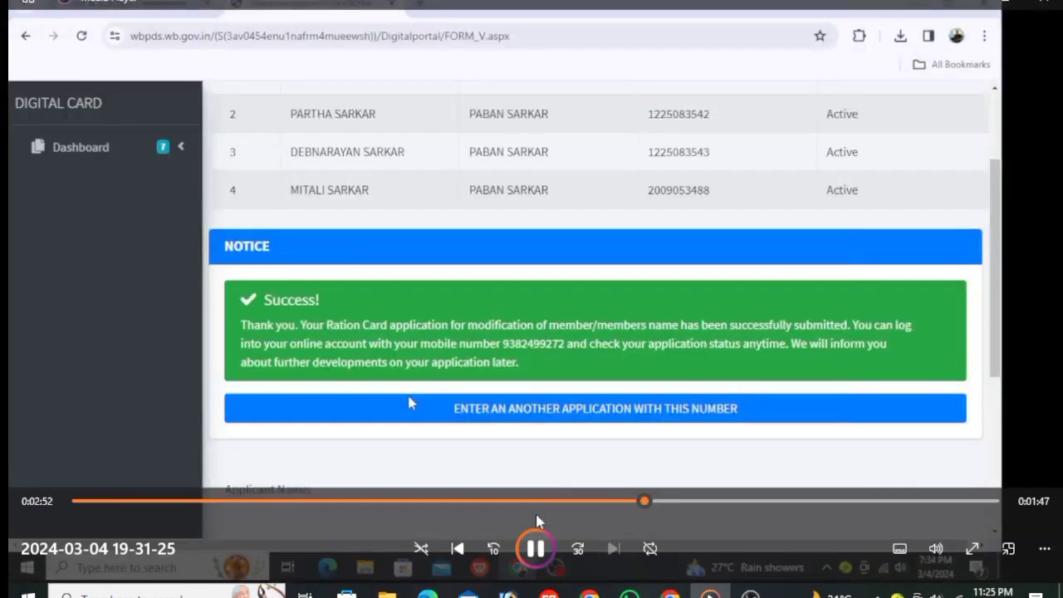
click(535, 549)
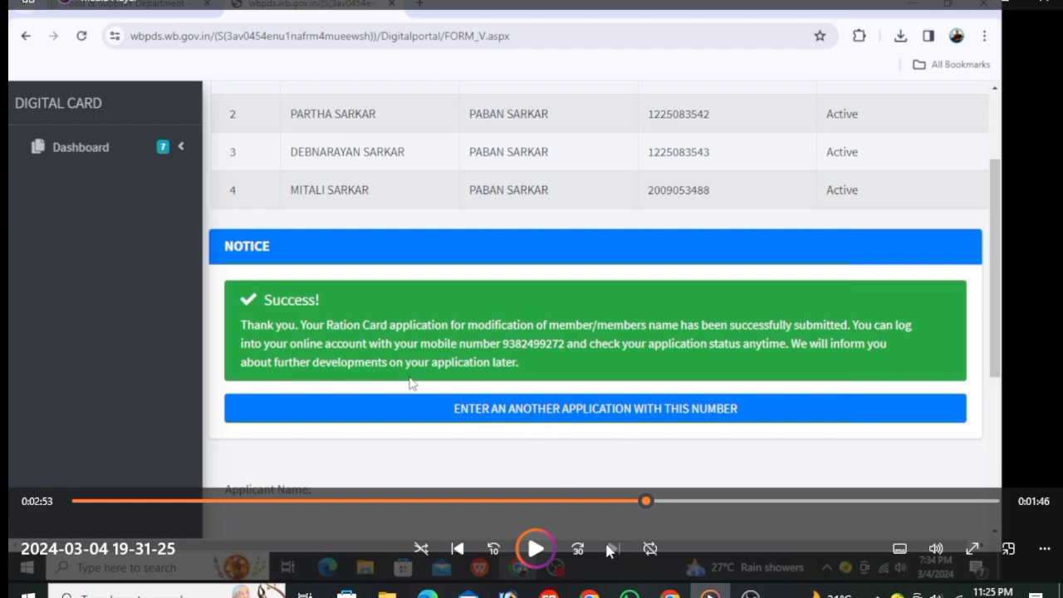
click(535, 548)
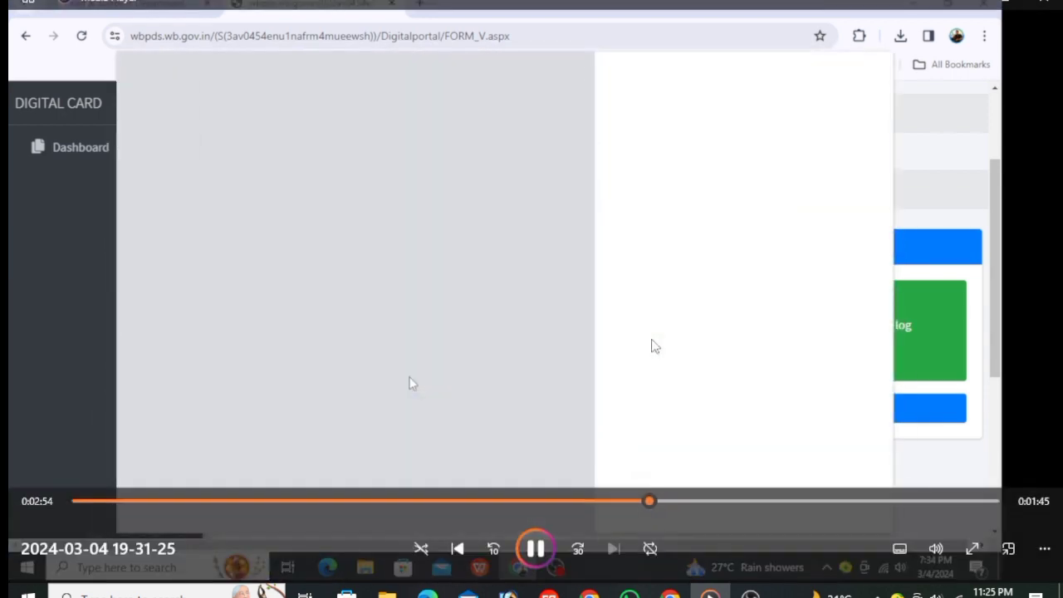
click(538, 550)
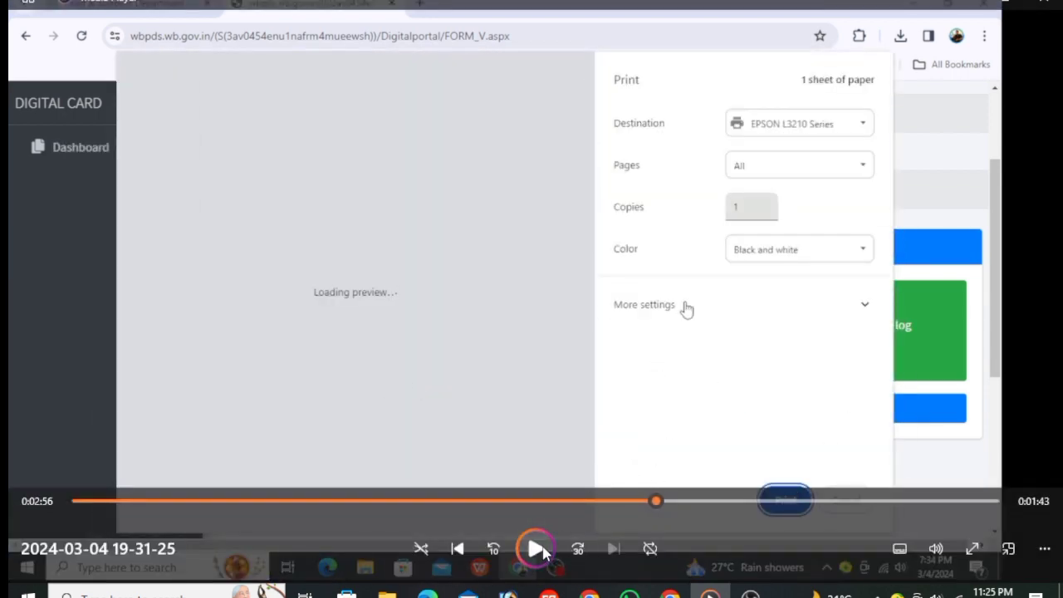
click(538, 549)
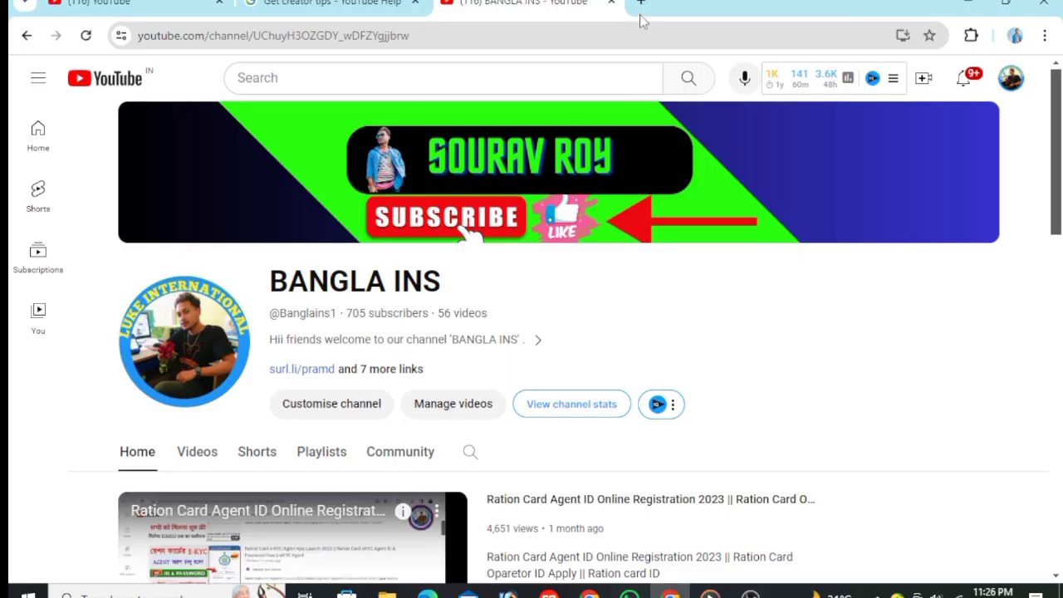
- Open Blogger in a new browser tab using the earlier "blogger" search and view the published blog
click(640, 4)
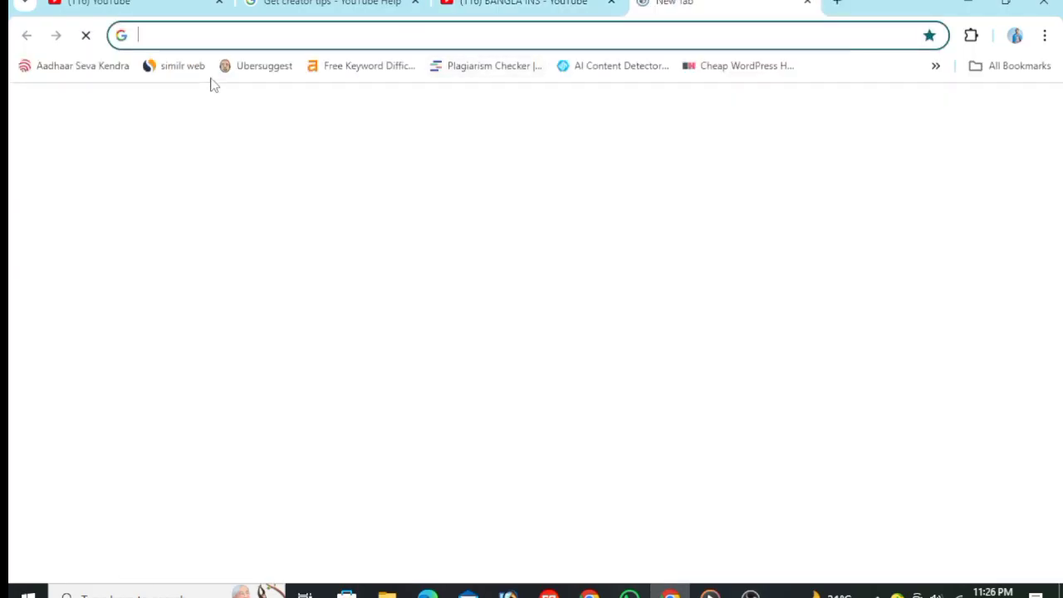
click(389, 347)
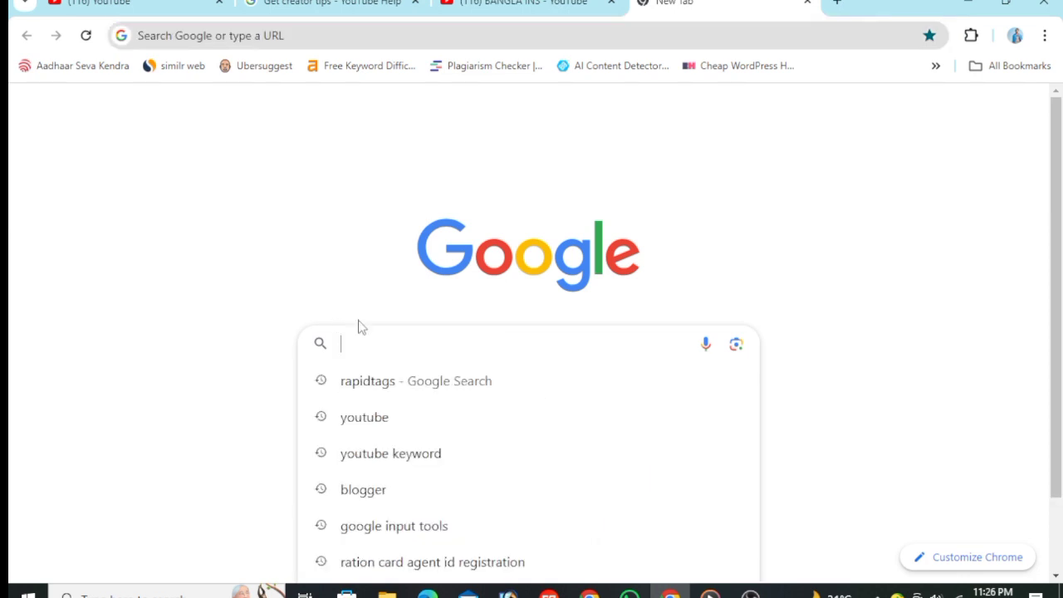
click(380, 496)
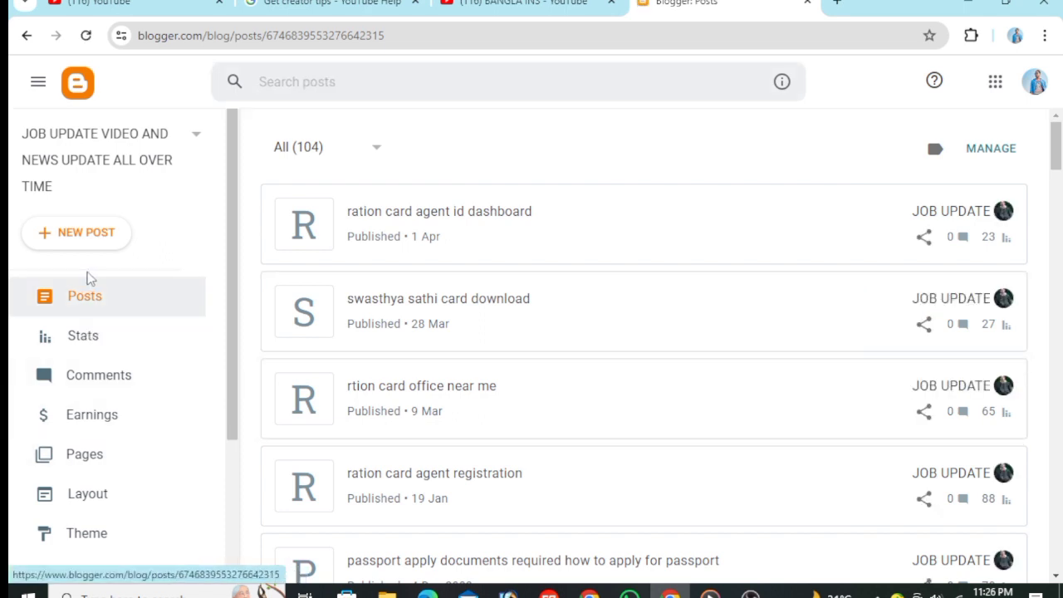
scroll(124, 502, down, 3)
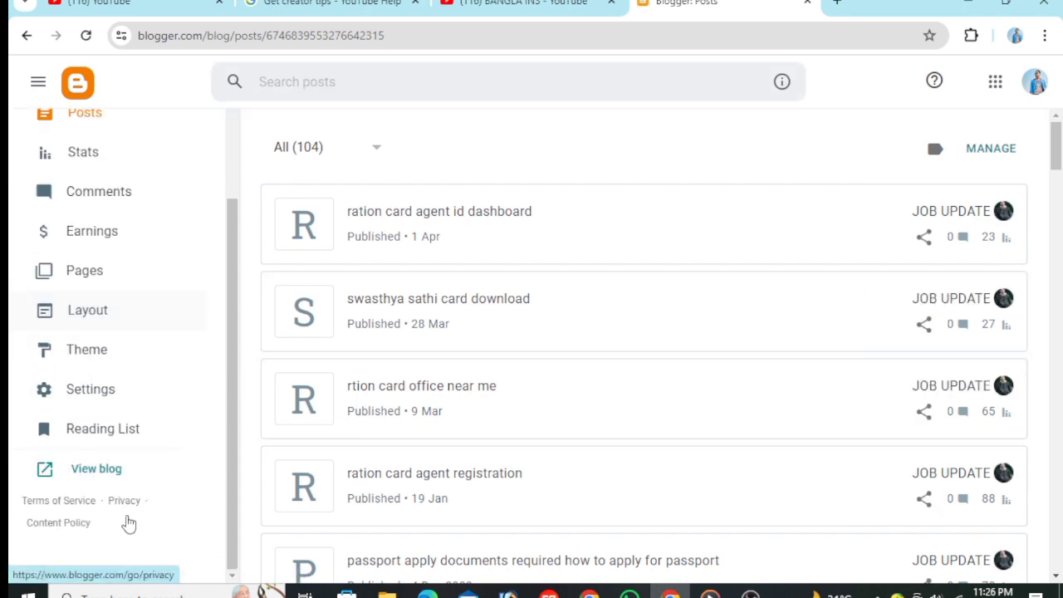
click(83, 475)
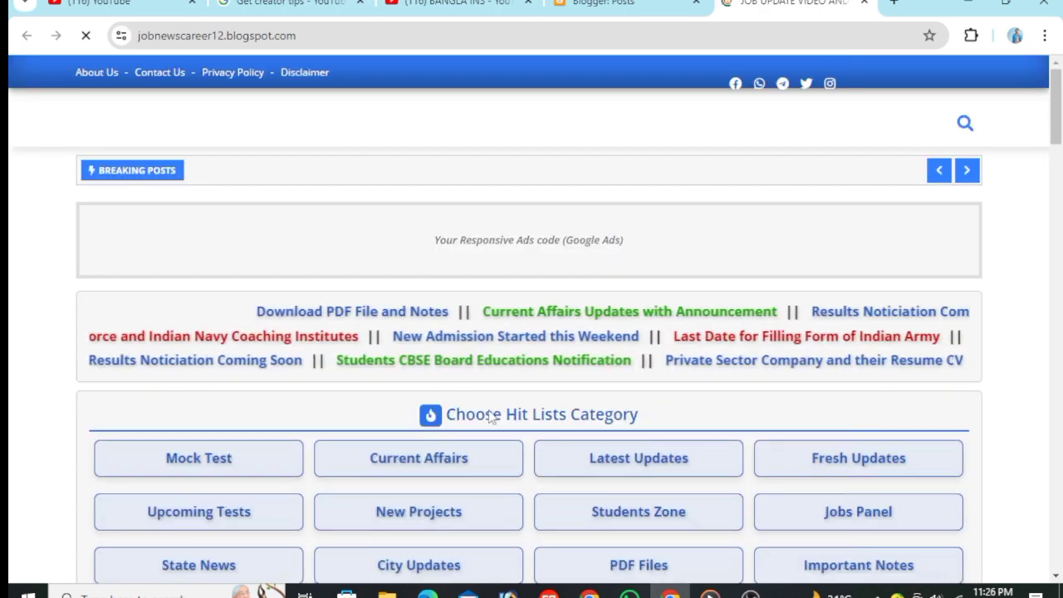
- Open the blog post "ration card agent id dashboard" and look through its headings
scroll(491, 411, down, 2)
scroll(491, 413, down, 10)
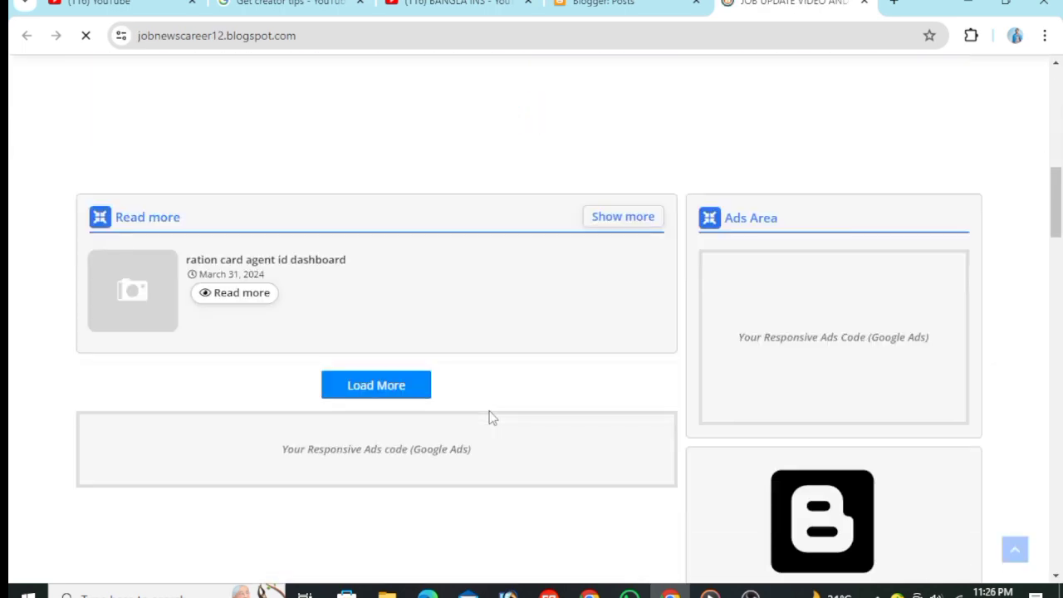
scroll(490, 418, up, 4)
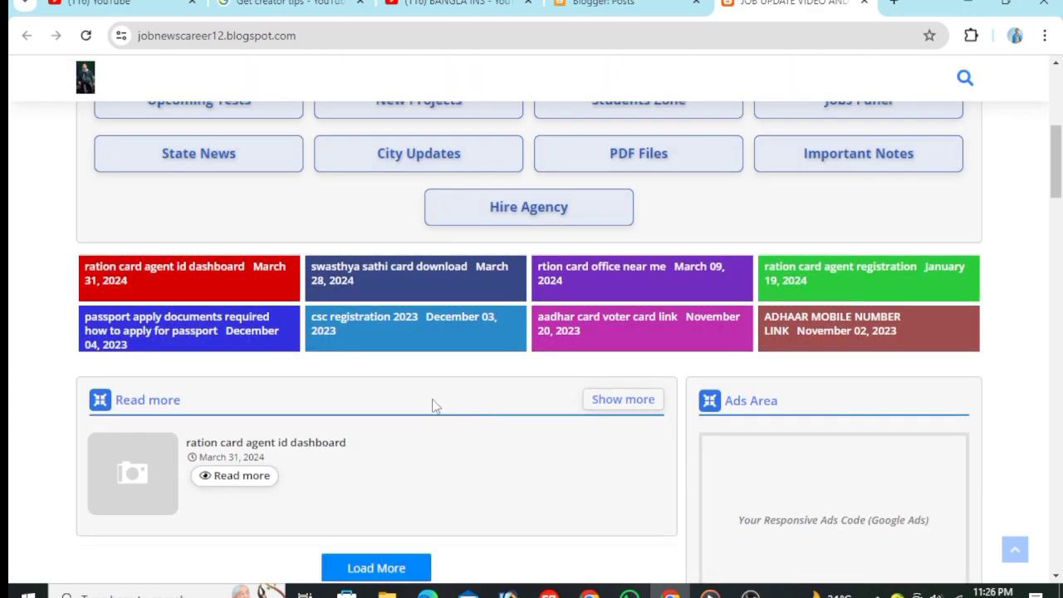
click(245, 274)
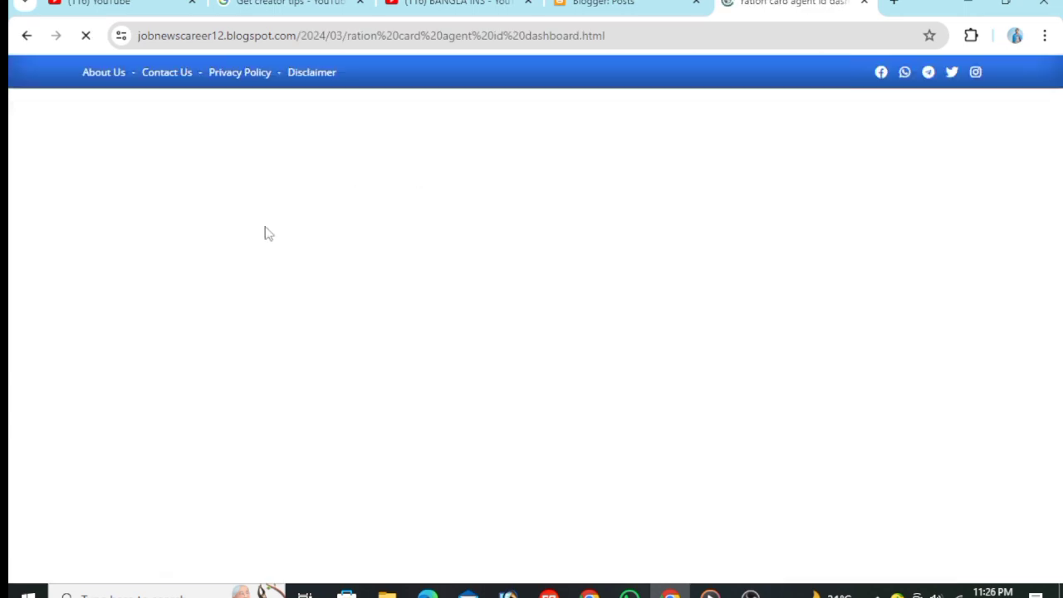
scroll(353, 403, down, 7)
scroll(353, 403, down, 10)
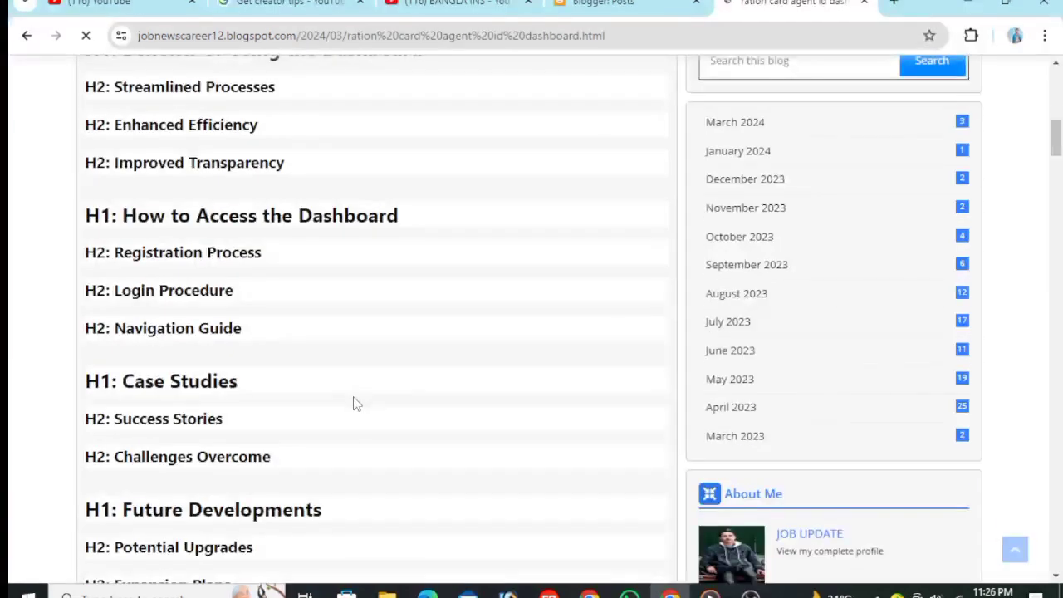
scroll(458, 339, down, 5)
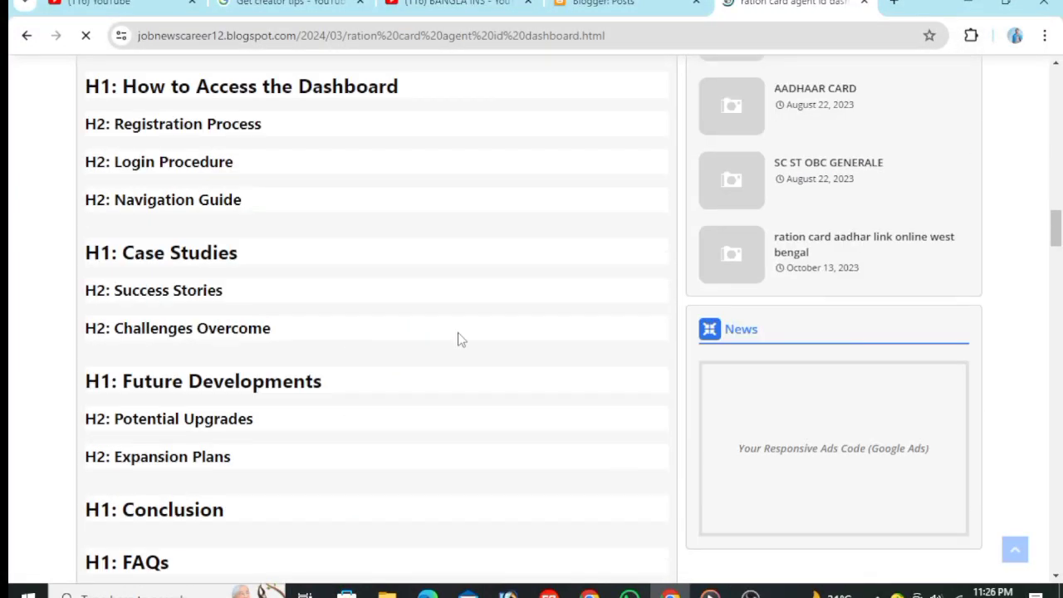
scroll(488, 465, up, 5)
- Return to the BANGLA INS YouTube channel page and look over its home section
click(457, 4)
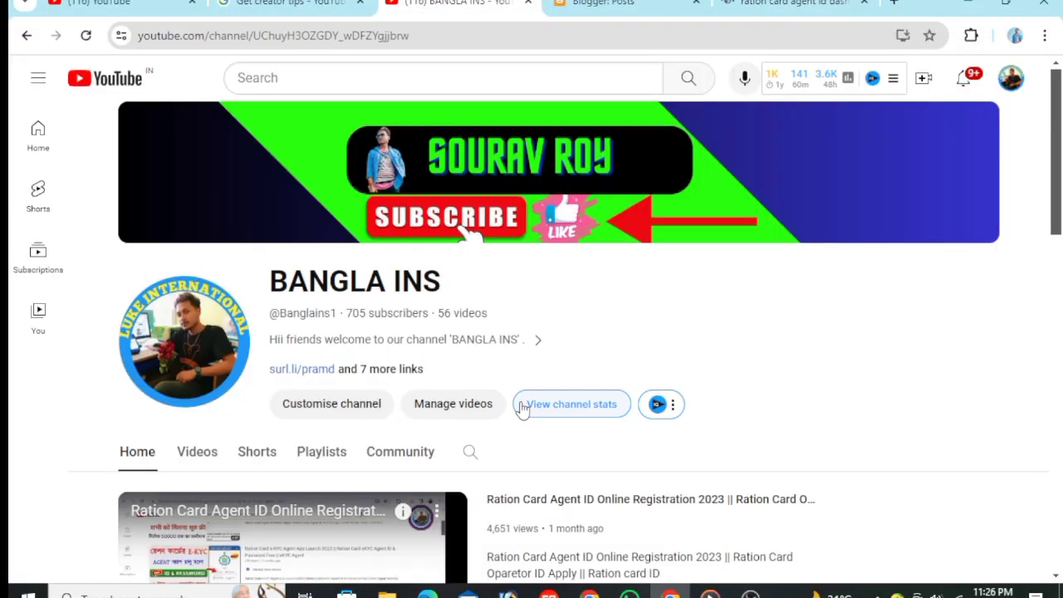
scroll(417, 361, down, 3)
scroll(332, 370, up, 3)
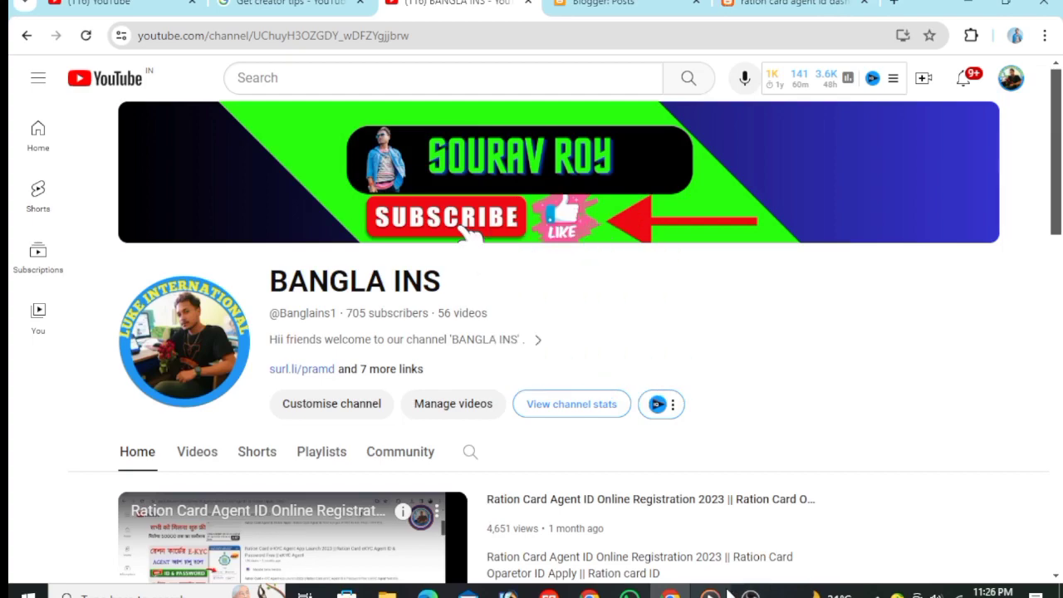
mouse_move(727, 593)
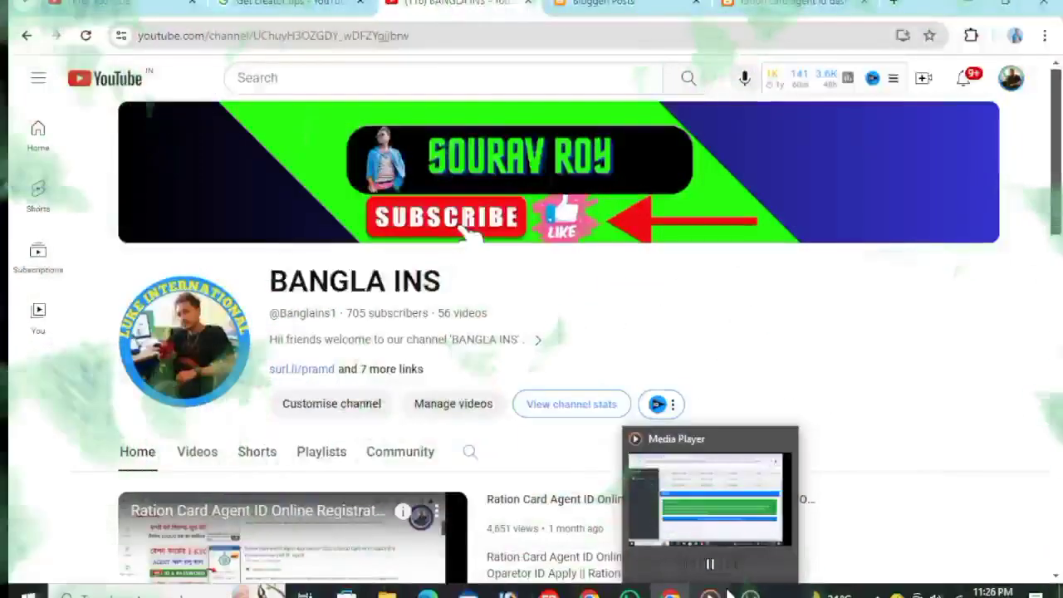
click(727, 593)
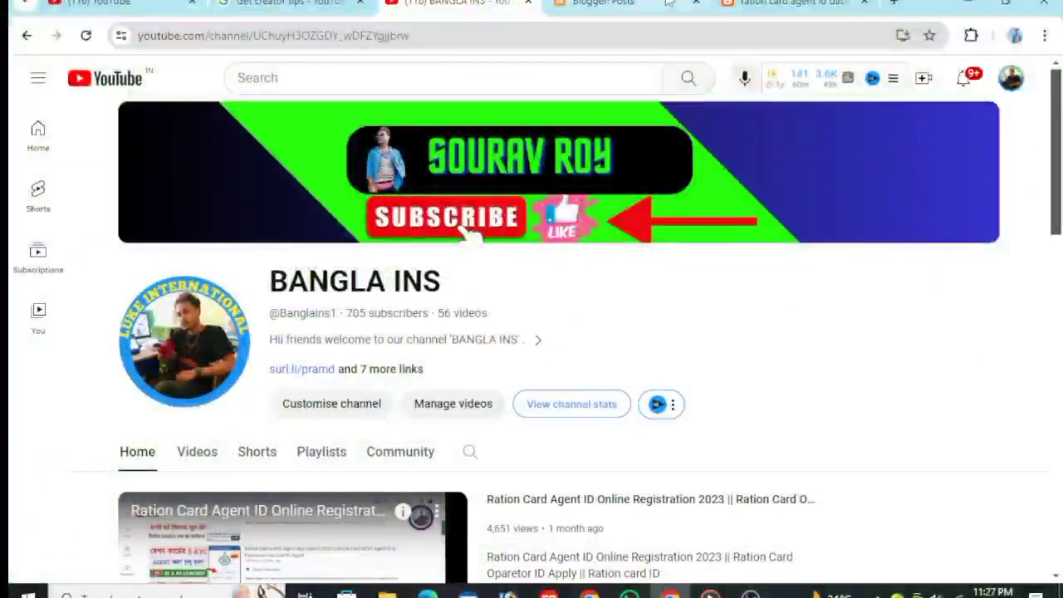
- Look over the YouTube creator tips page and the BANGLA INS channel's featured video among the open pages
click(669, 3)
click(305, 4)
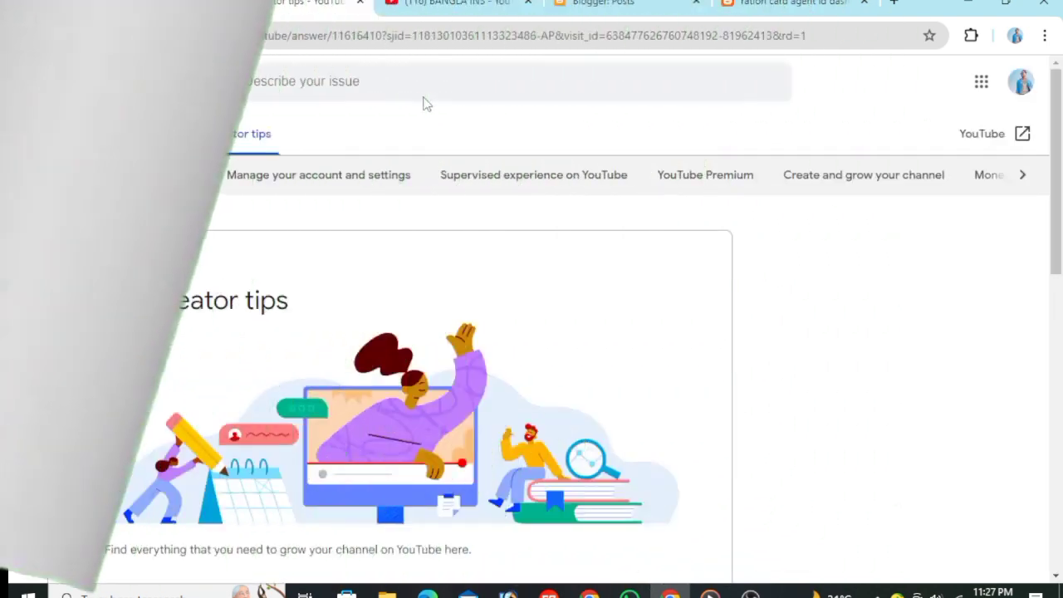
click(471, 4)
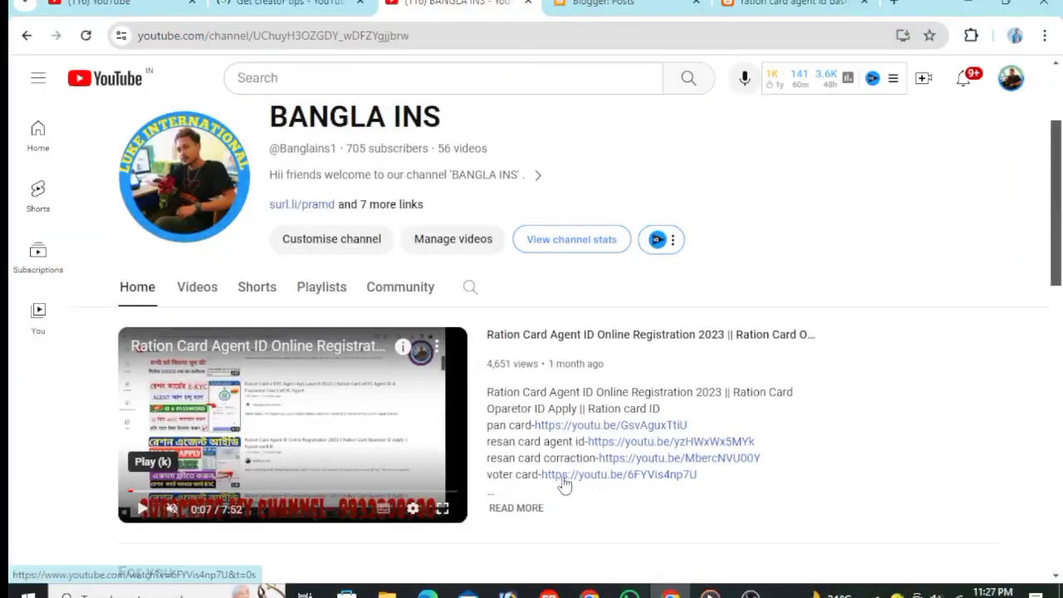
scroll(562, 484, up, 2)
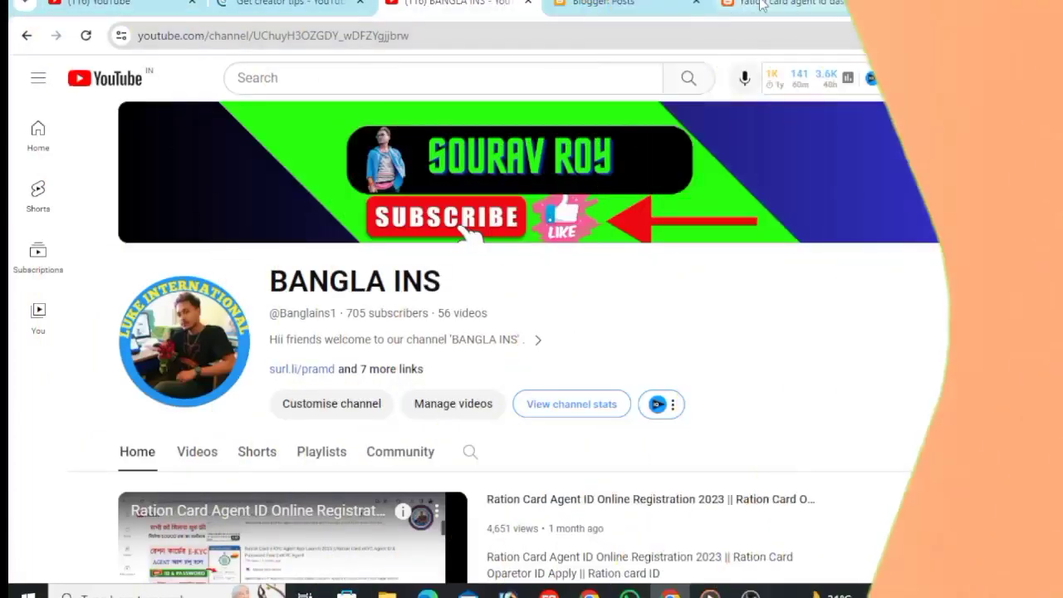
click(781, 3)
click(673, 7)
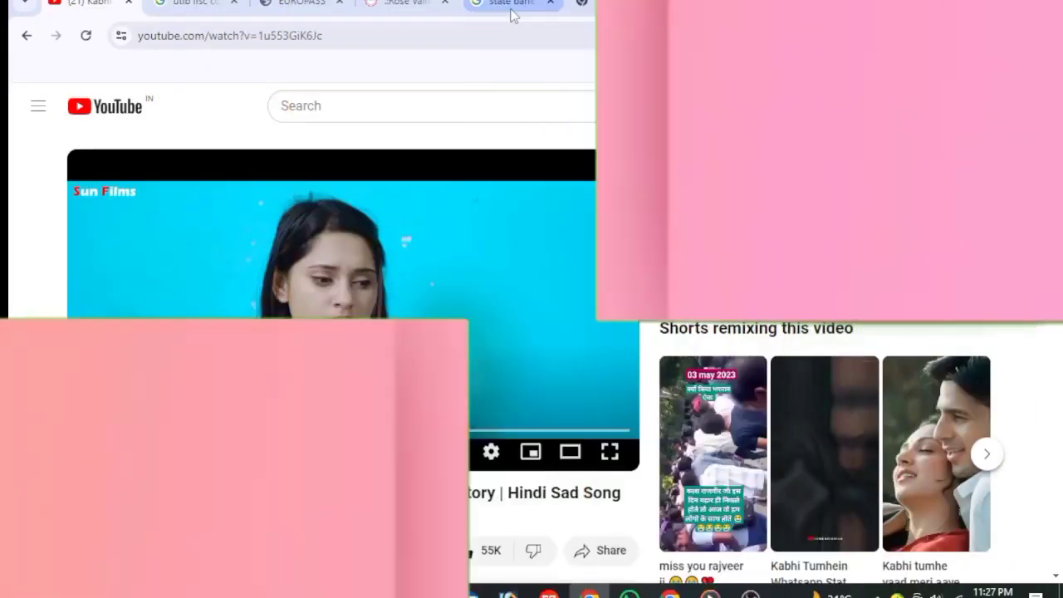
- Look through the other browser window's open pages, including the state bank search, the Janma-Mrityu Tathya portal and ChatGPT
click(513, 15)
click(586, 7)
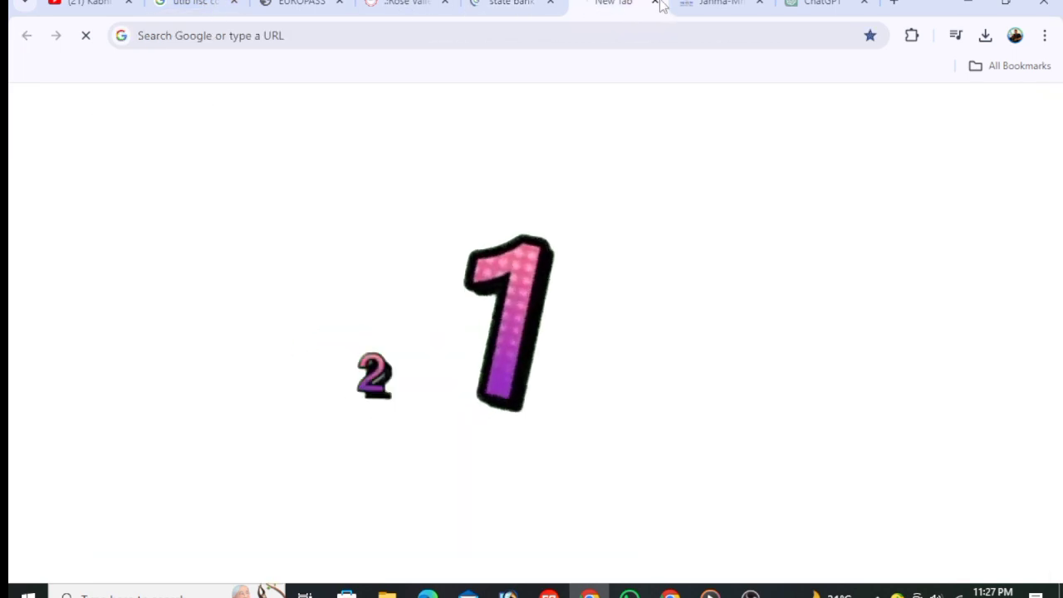
click(719, 5)
click(814, 6)
key(ctrl+shift+Tab)
key(ctrl+shift+Tab)
key(ctrl+shift+Tab)
key(ctrl+shift+Tab)
key(ctrl+shift+Tab)
key(ctrl+shift+Tab)
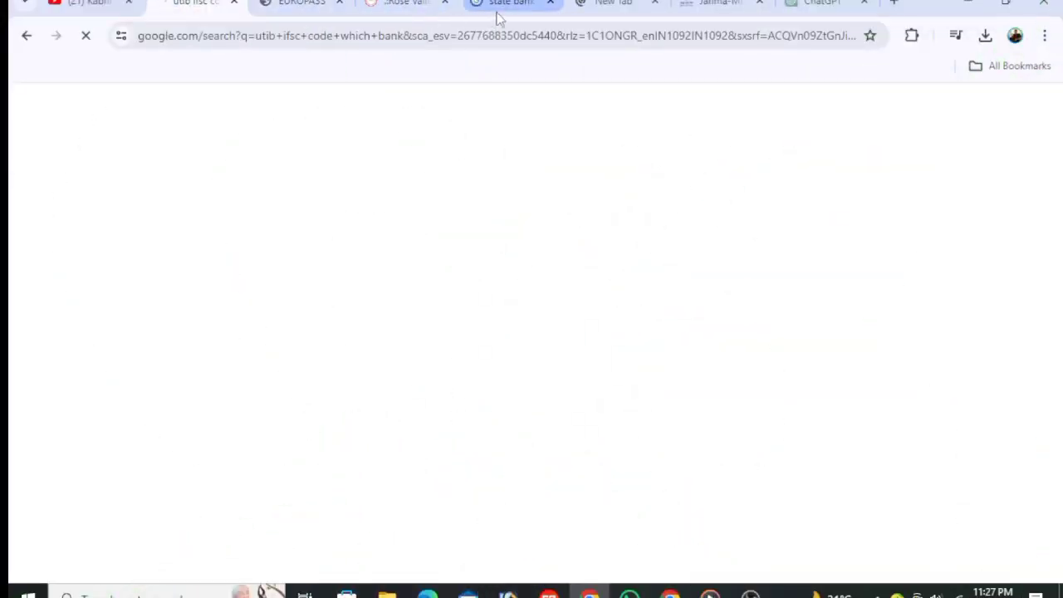
click(507, 7)
click(613, 7)
click(714, 5)
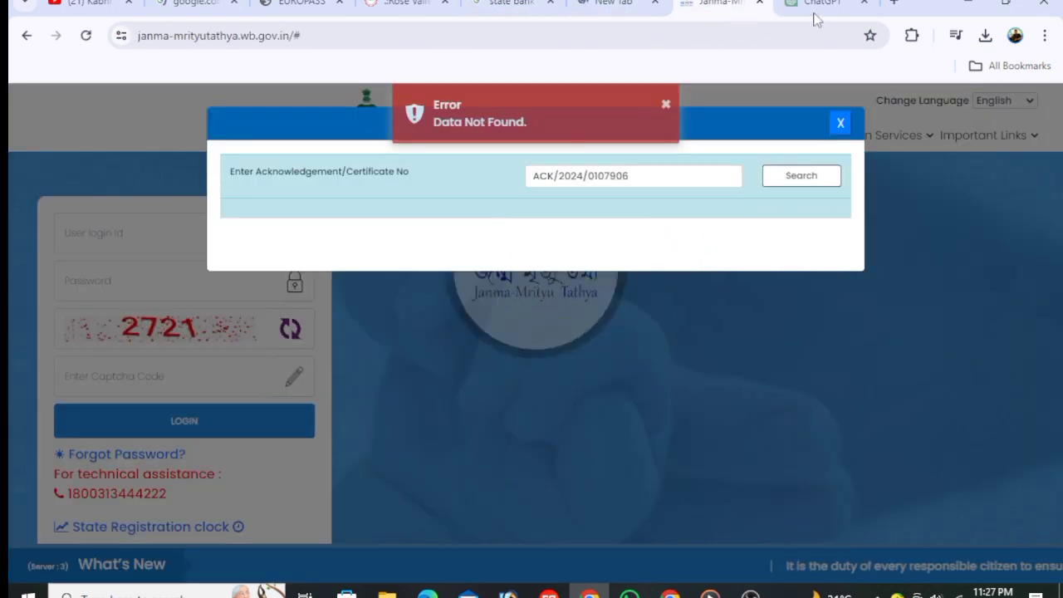
click(818, 5)
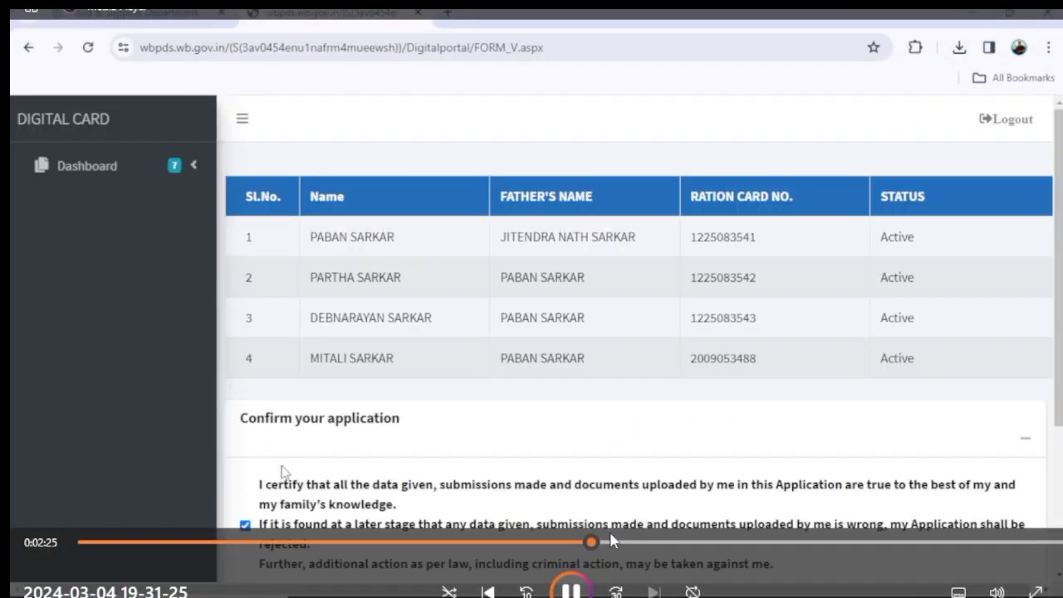
- Skip ahead in the recorded Form-5 video through the OTP request to the submission success notice, and pause playback there
click(610, 541)
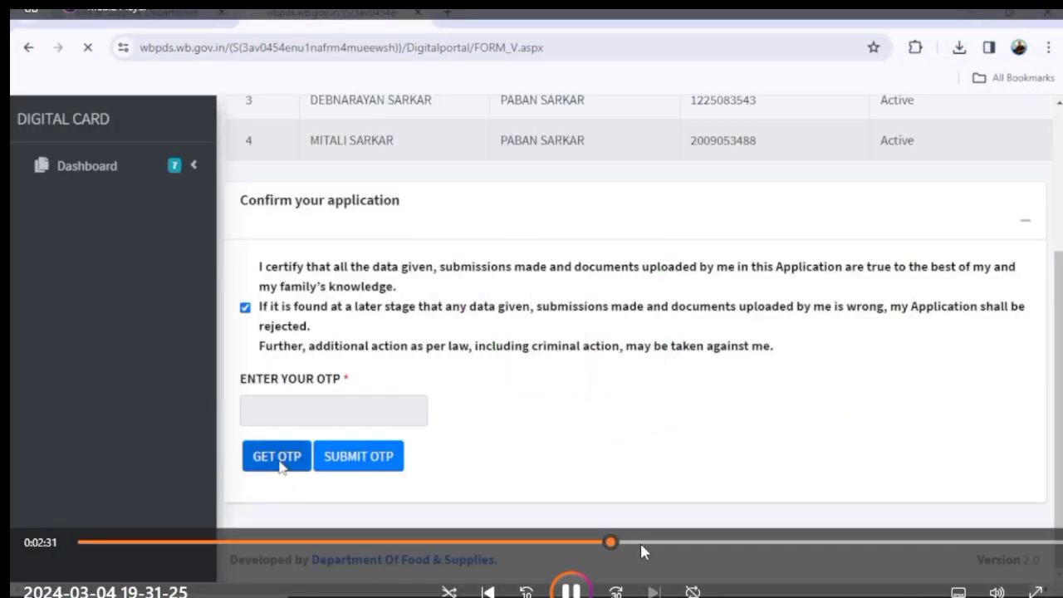
click(640, 544)
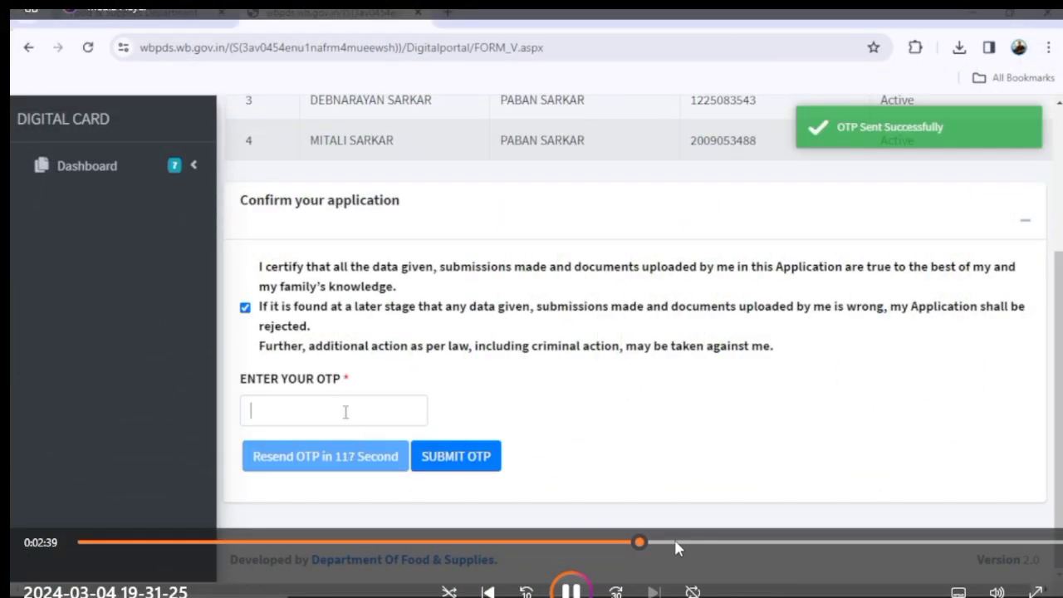
click(675, 541)
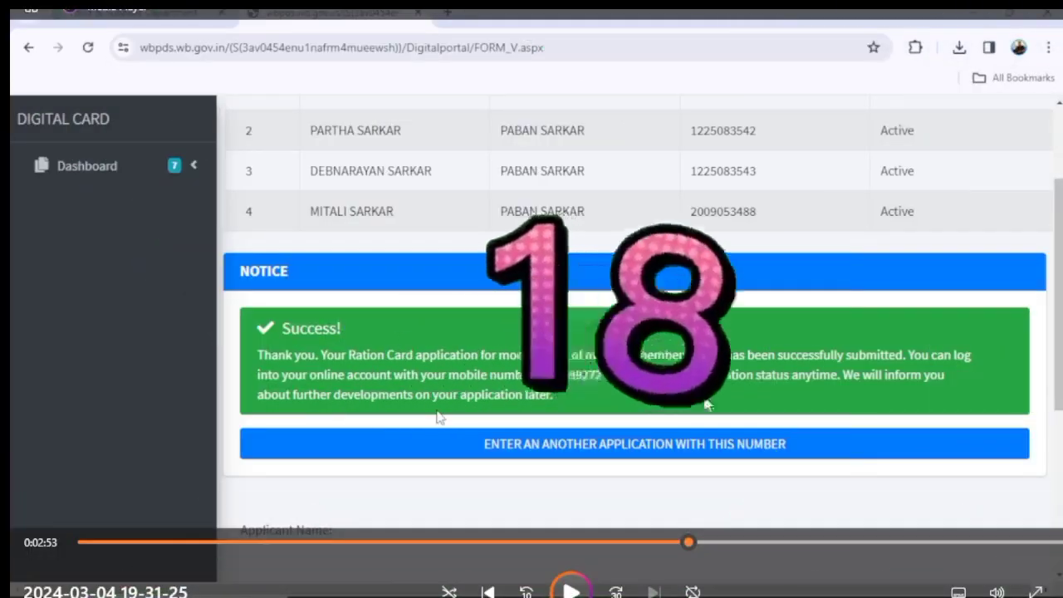
key(space)
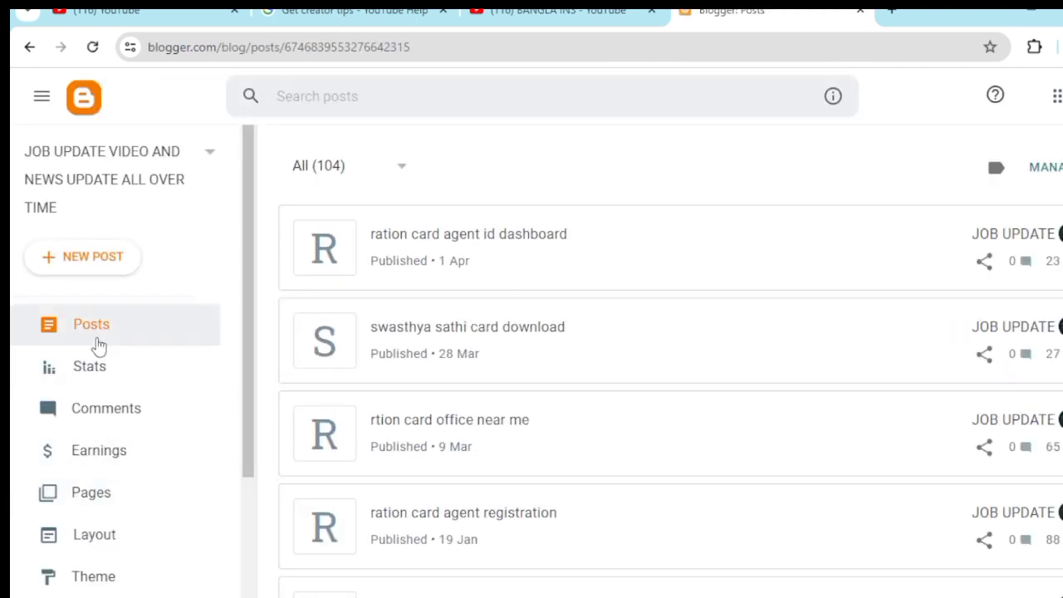
- Open the published blog from the Blogger posts page and look over its home page
scroll(136, 541, down, 3)
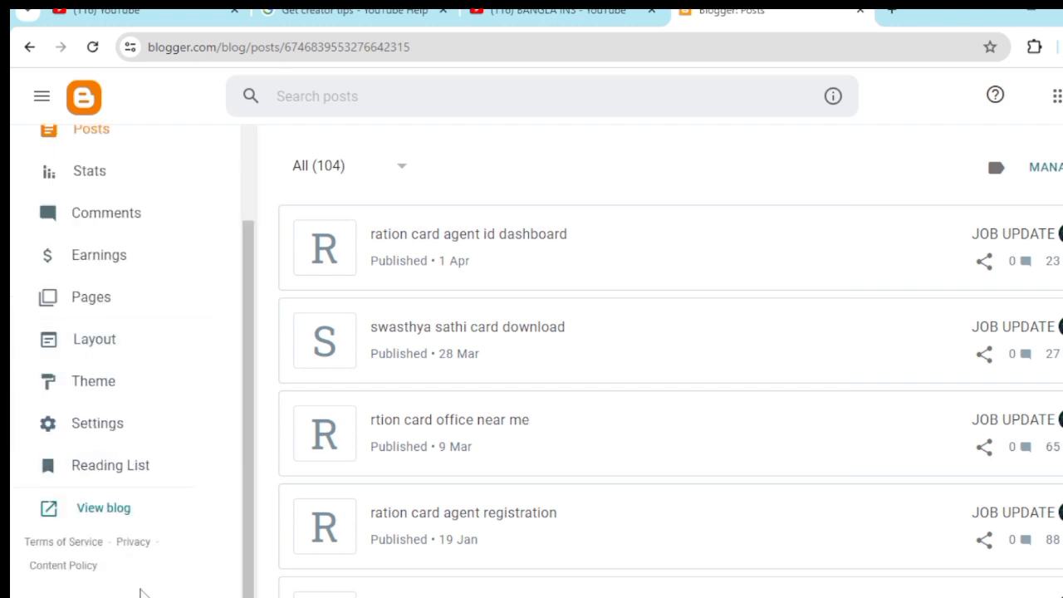
click(104, 508)
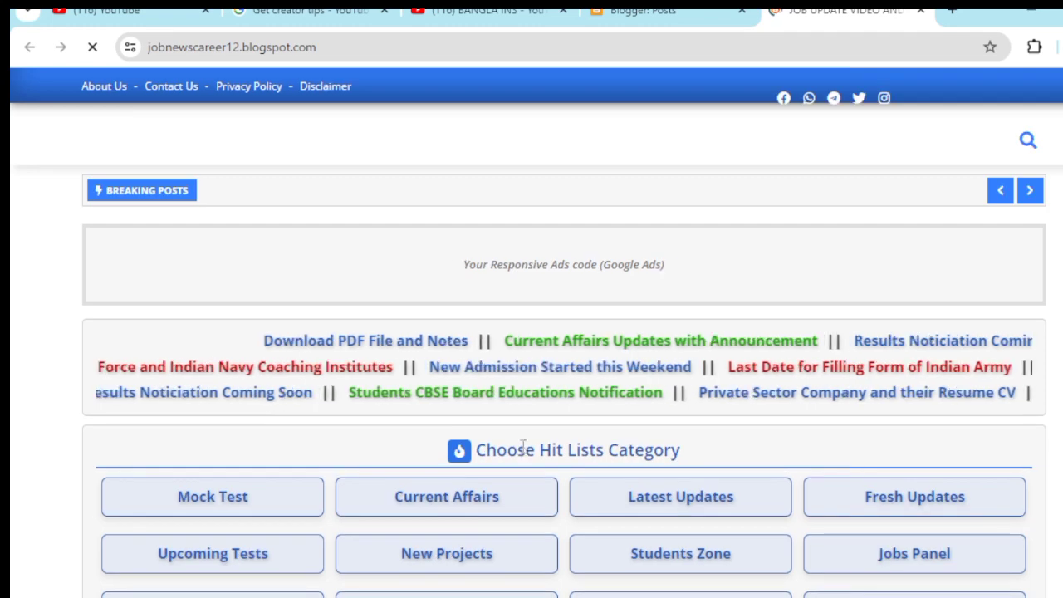
scroll(522, 446, down, 8)
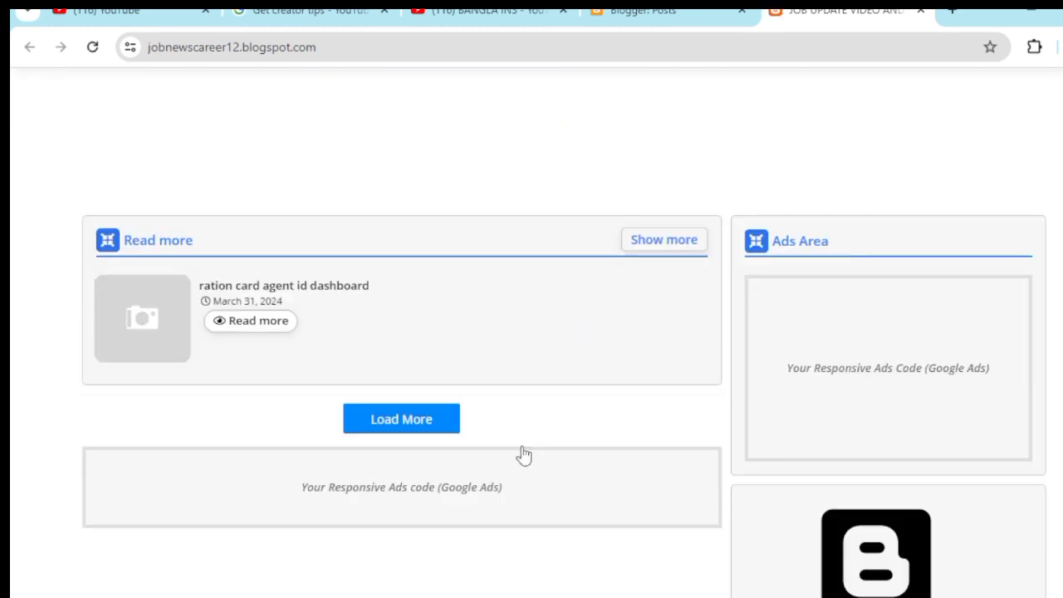
scroll(521, 446, up, 3)
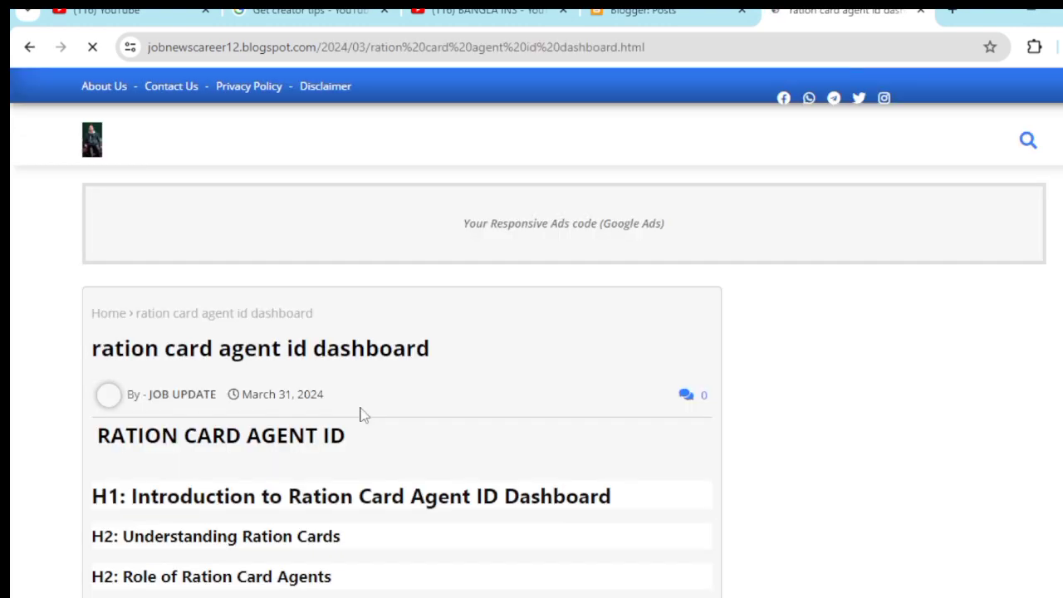
- Look through the headings of the "ration card agent id dashboard" post down to the FAQs
scroll(375, 436, down, 7)
scroll(378, 438, down, 12)
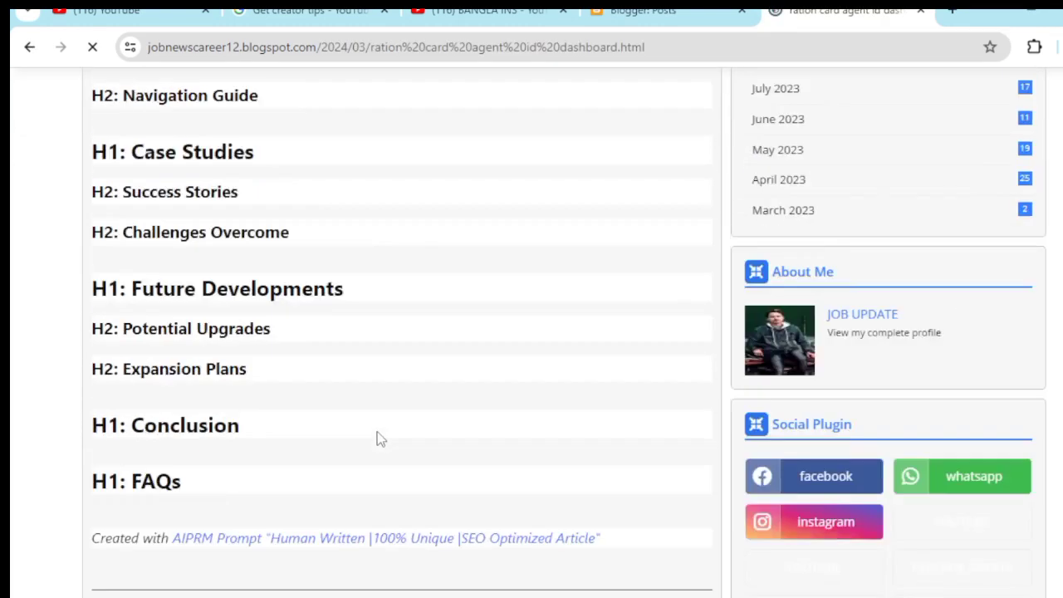
scroll(378, 438, down, 7)
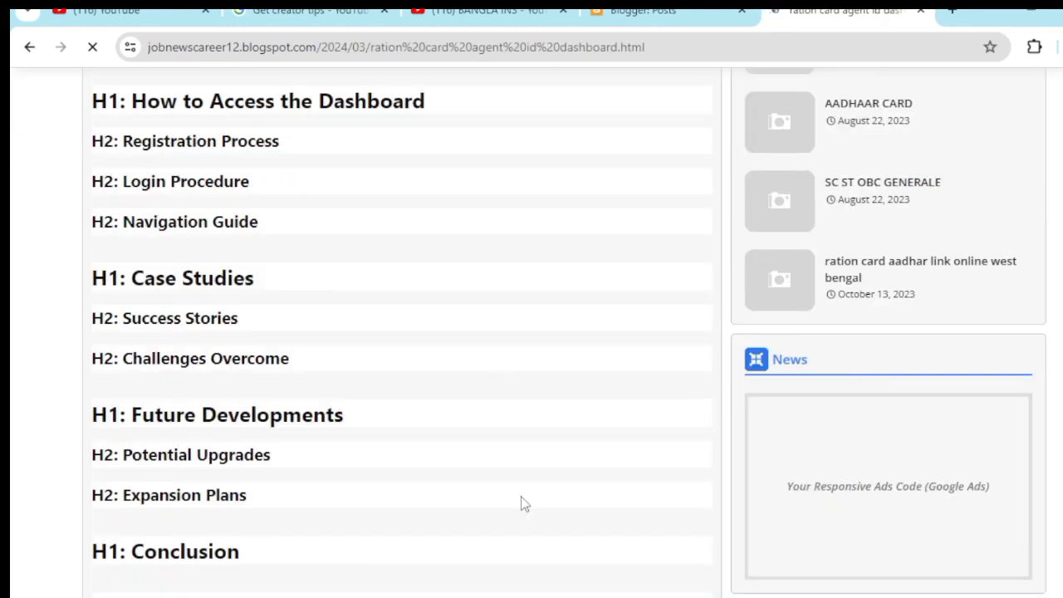
scroll(520, 504, up, 7)
- Switch to the BANGLA INS YouTube channel page and look over its home section
click(488, 11)
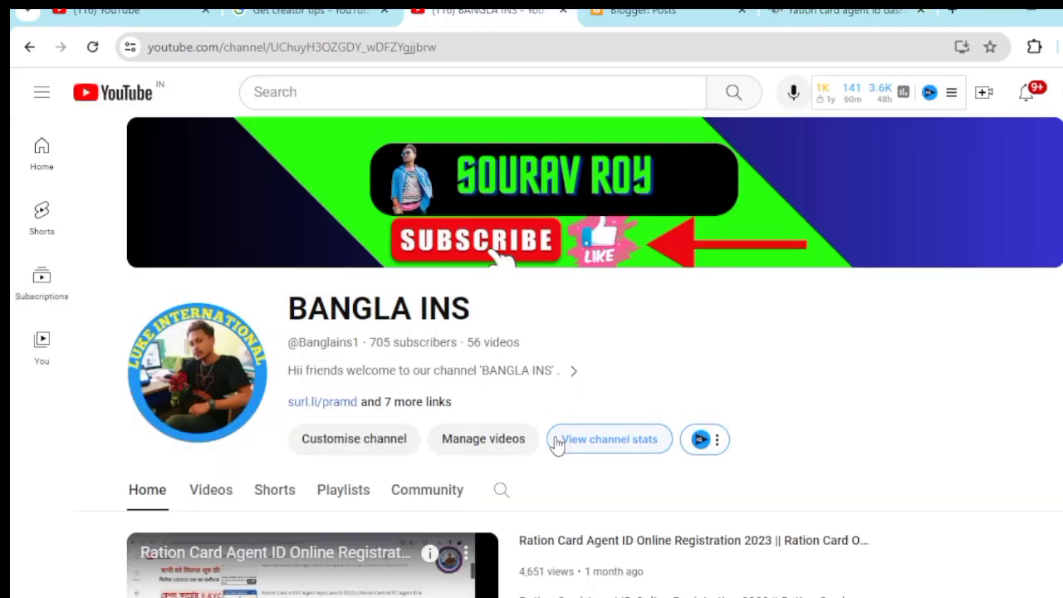
scroll(439, 398, down, 3)
scroll(465, 415, up, 3)
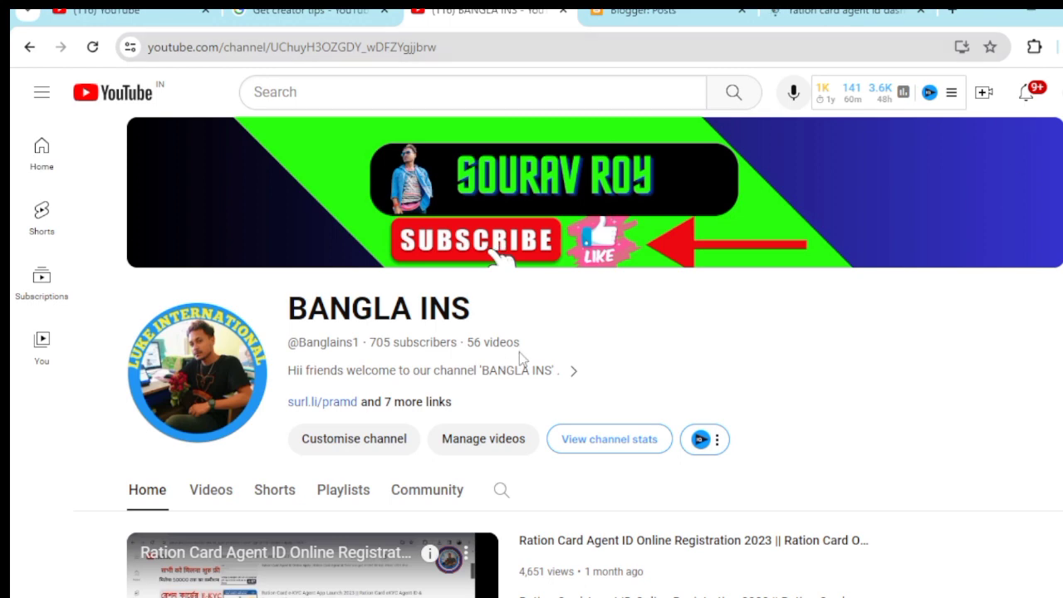
- Show the application success notice in the Media Player recording and return to the channel page
mouse_move(757, 597)
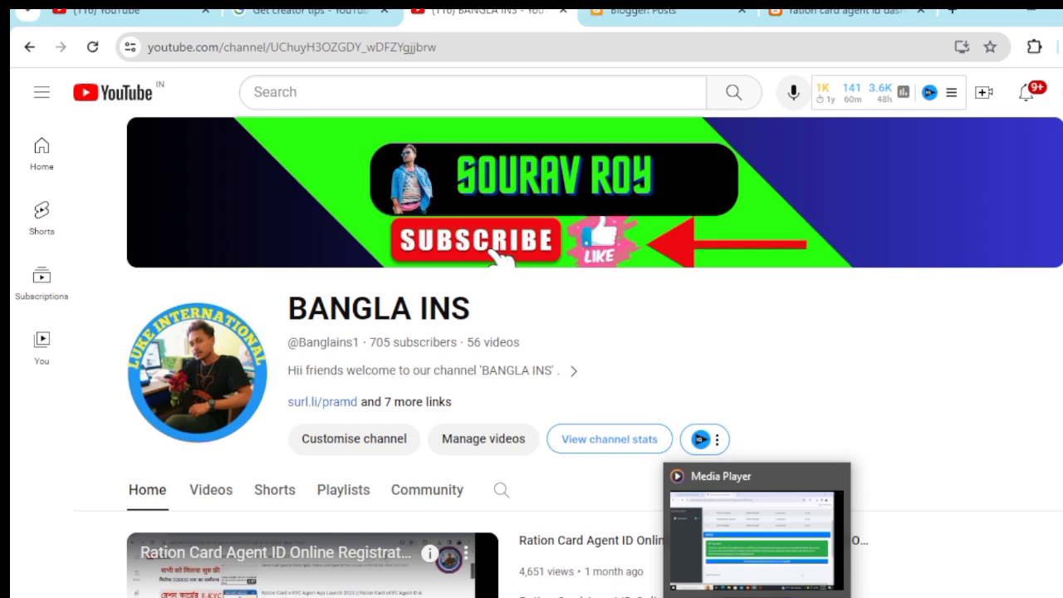
click(752, 540)
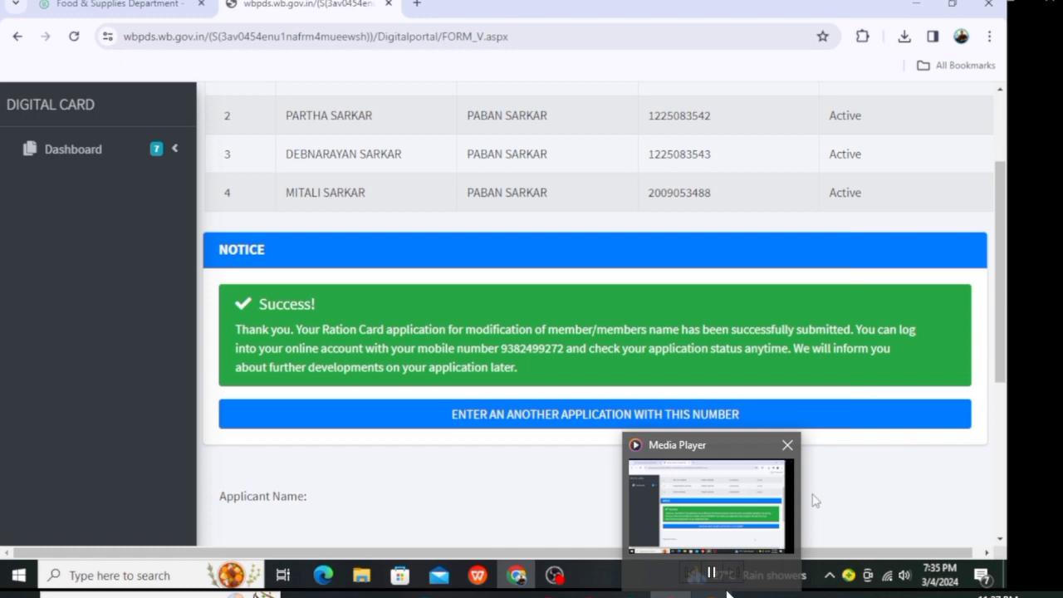
click(727, 593)
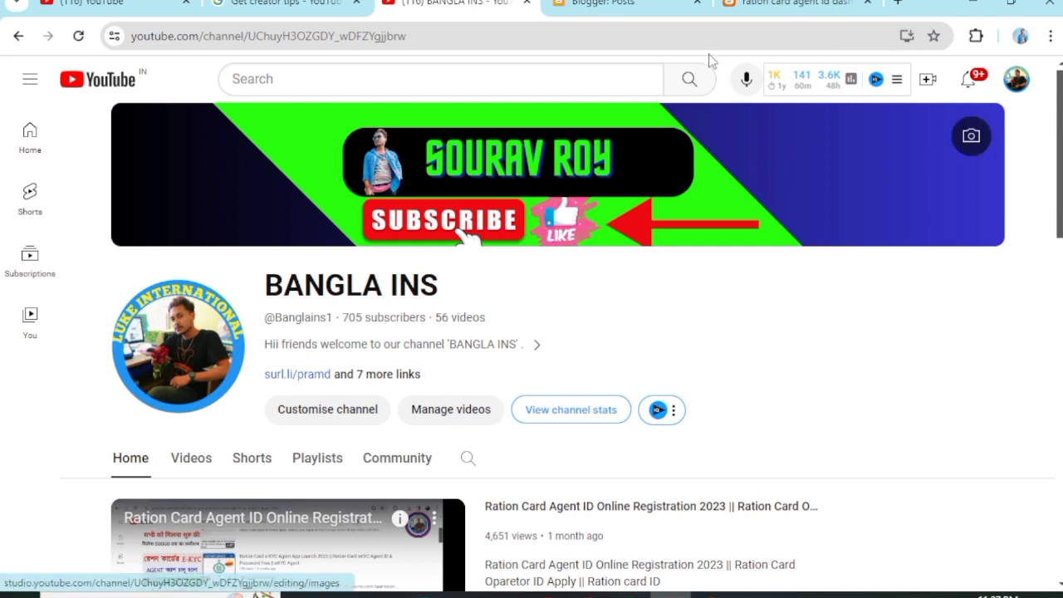
- View the YouTube creator tips page, and look over the BANGLA INS channel page again
click(661, 4)
click(300, 5)
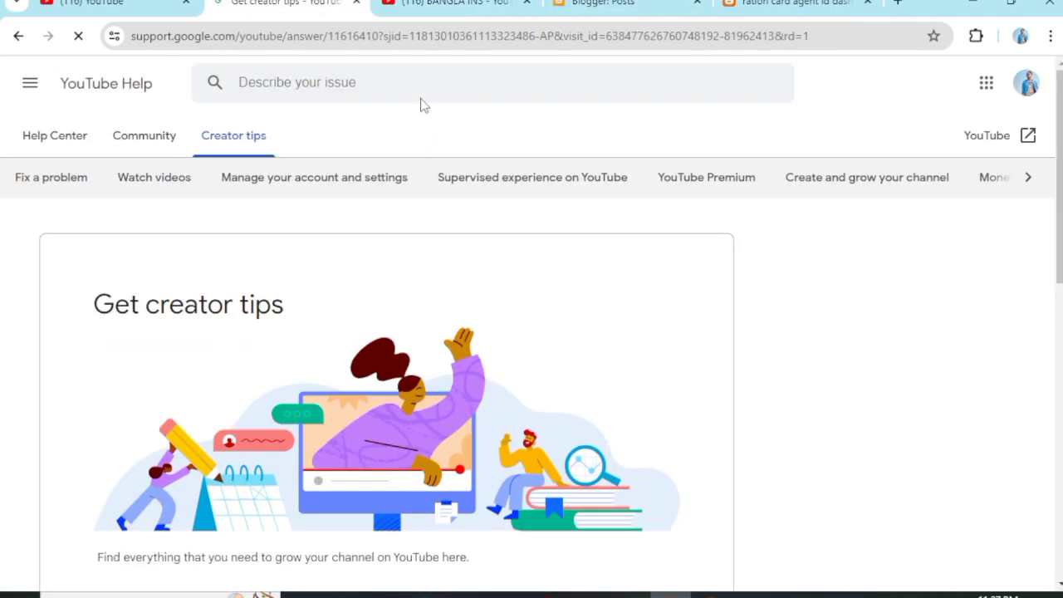
click(468, 4)
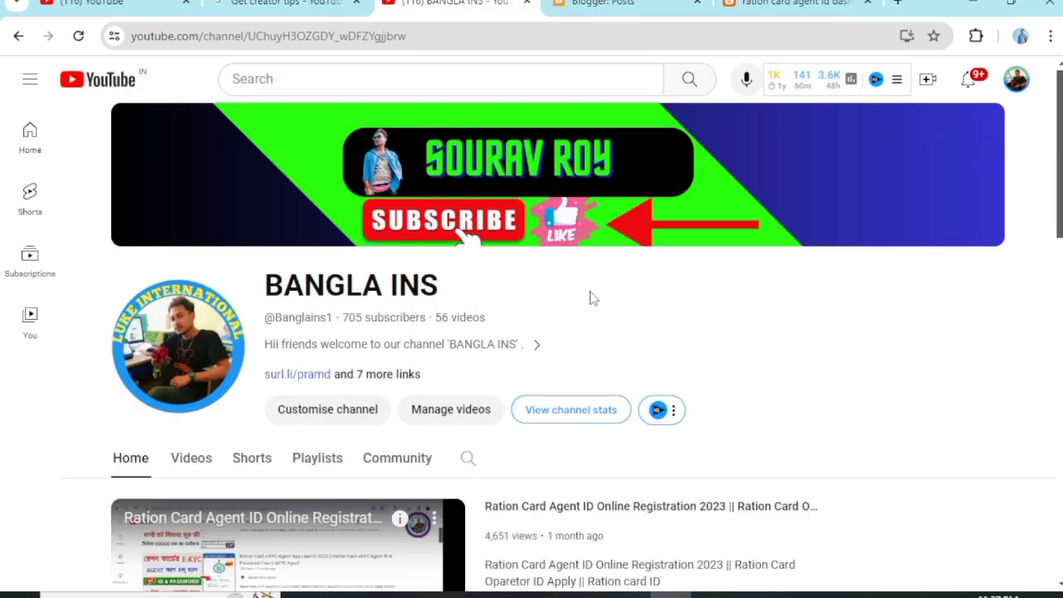
scroll(562, 487, down, 2)
scroll(540, 490, up, 2)
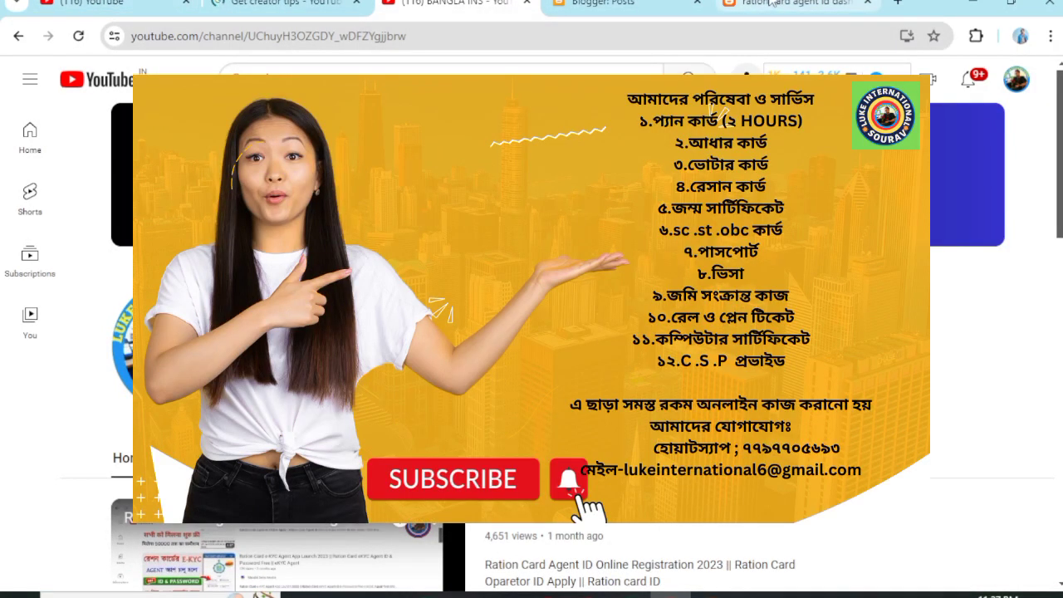
- View the open blog post and the Blogger posts list, and switch to the other Chrome window
click(770, 3)
click(614, 2)
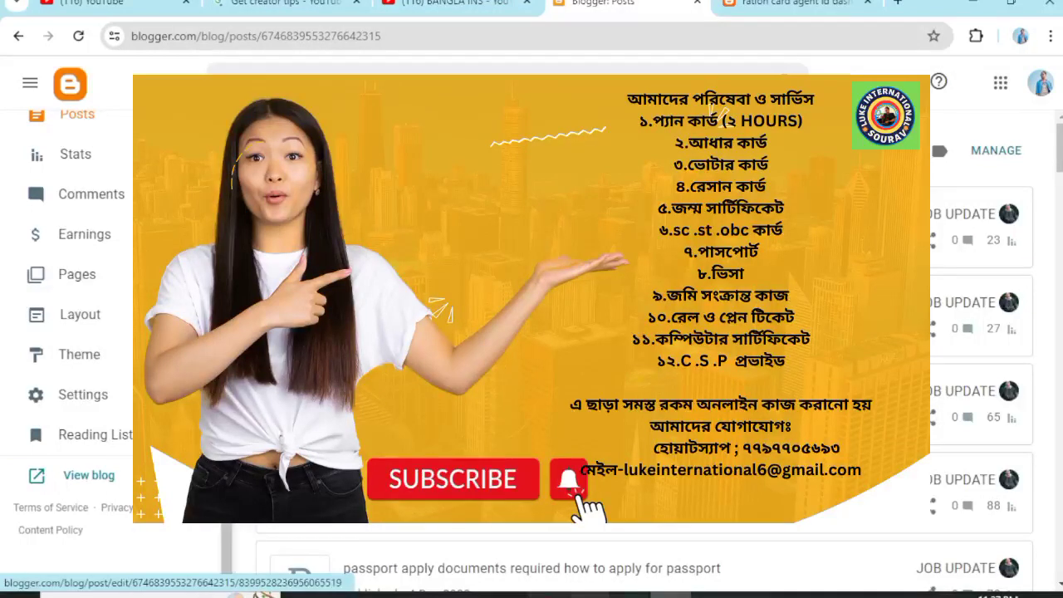
click(591, 595)
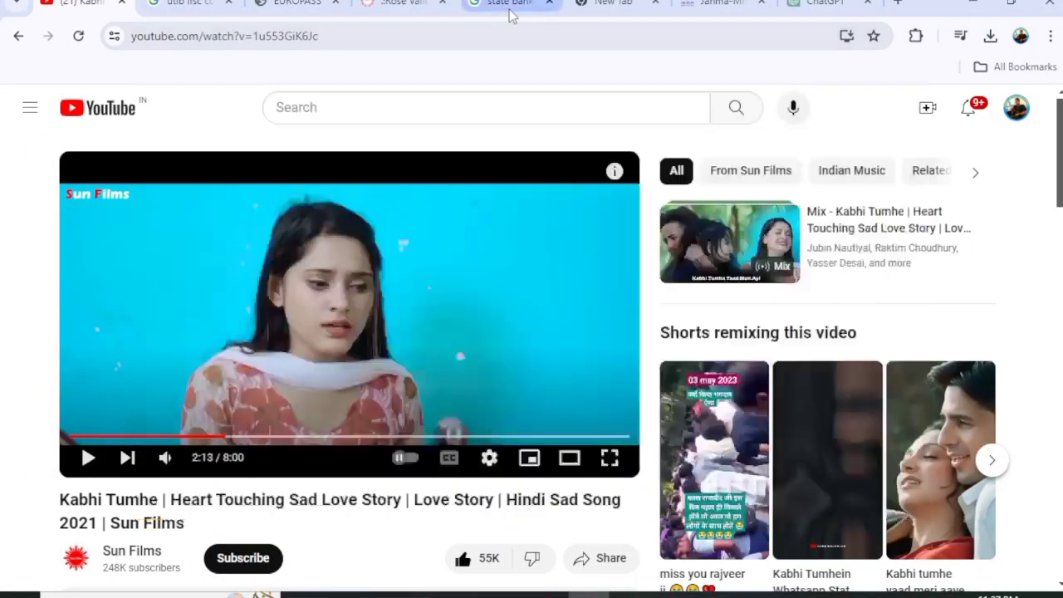
- Look through the open state bank search, Rose Valley certificate upload, Europass, Janma-Mrityu Tathya and ChatGPT pages
click(508, 5)
click(595, 7)
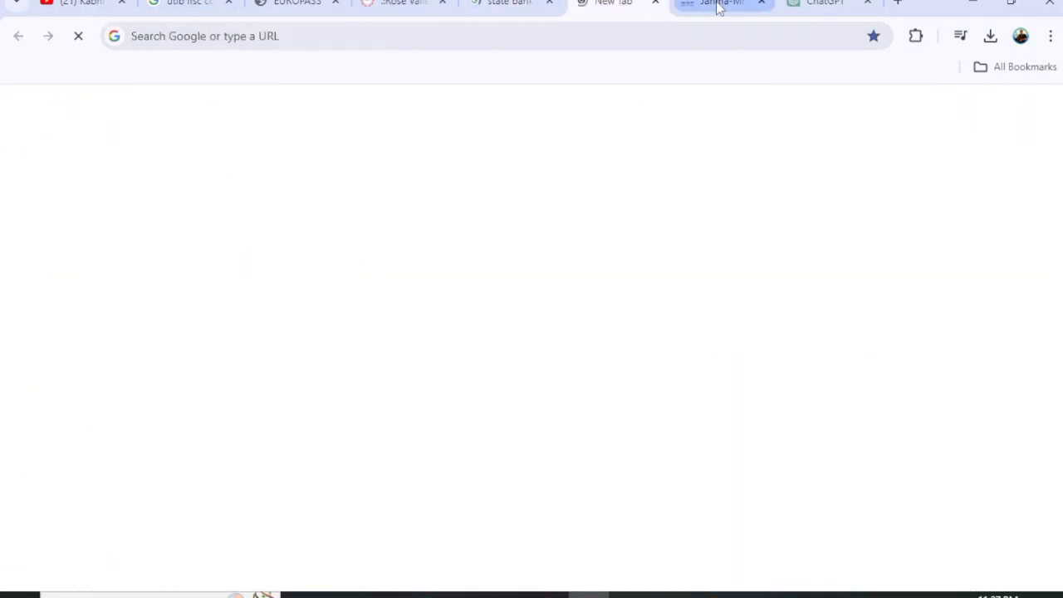
click(719, 7)
click(819, 7)
click(403, 4)
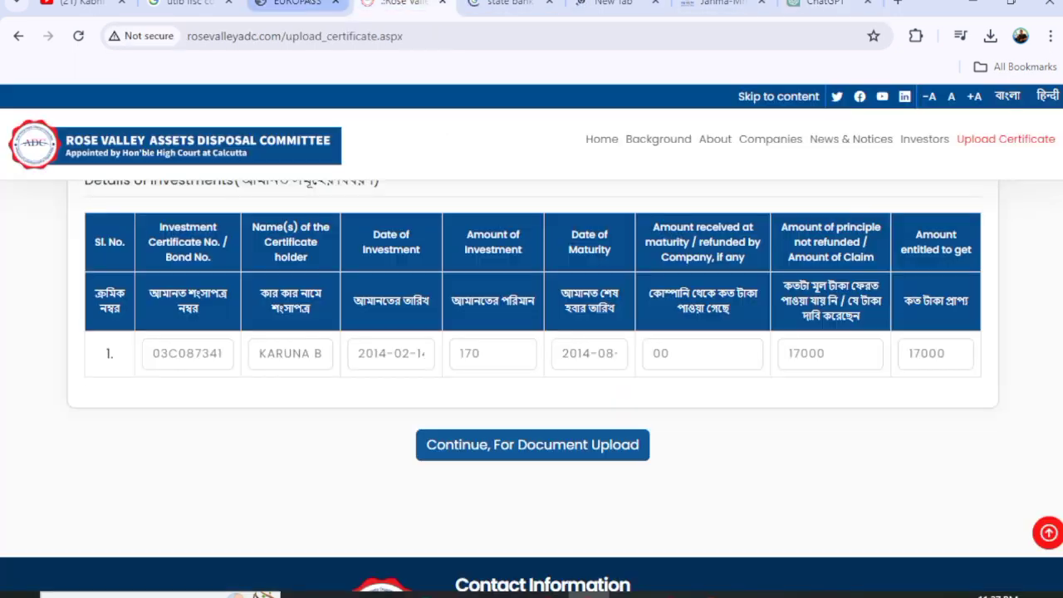
click(289, 4)
click(189, 4)
click(486, 10)
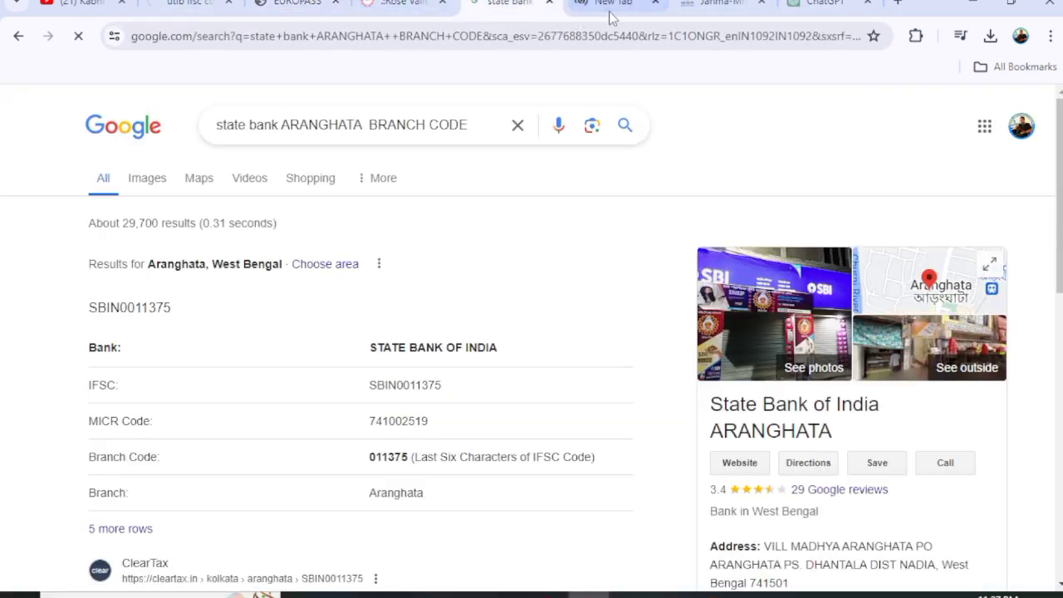
click(613, 13)
click(719, 6)
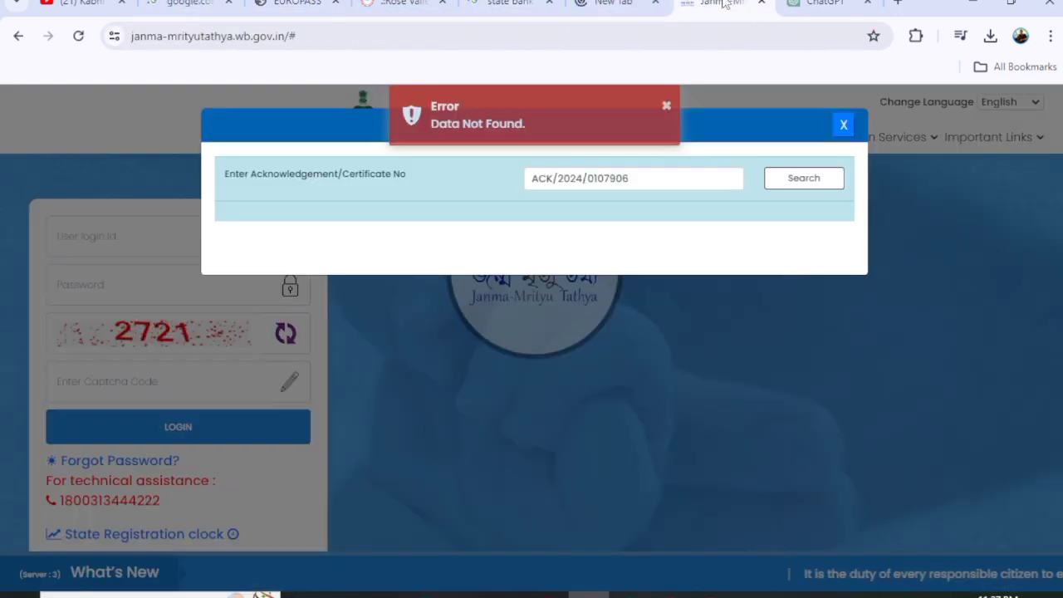
click(819, 7)
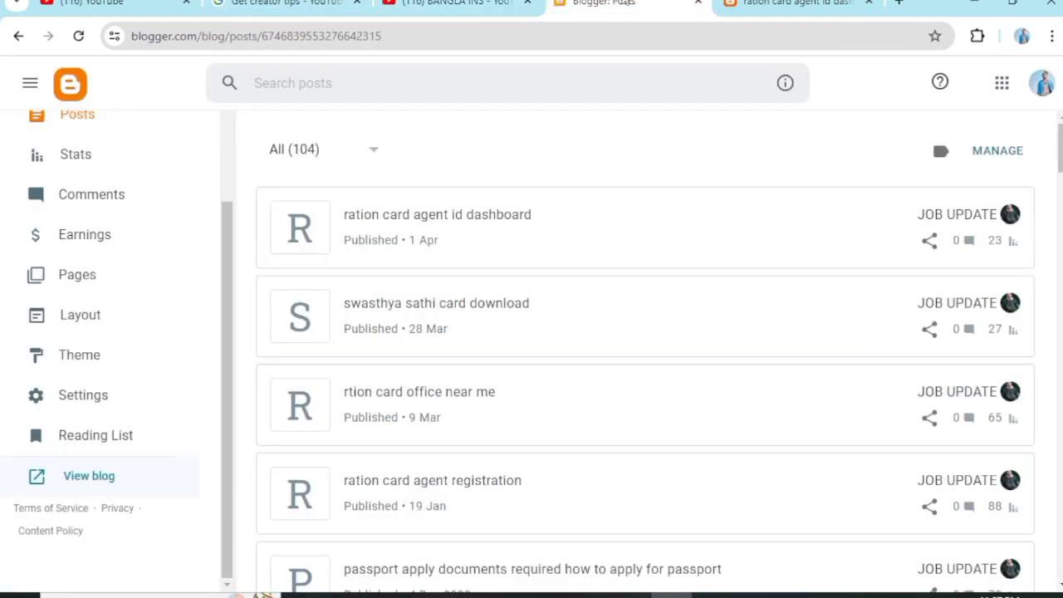
- Look over the Blogger posts list, the YouTube creator tips page, the BANGLA INS channel home section and the open blog post
click(615, 4)
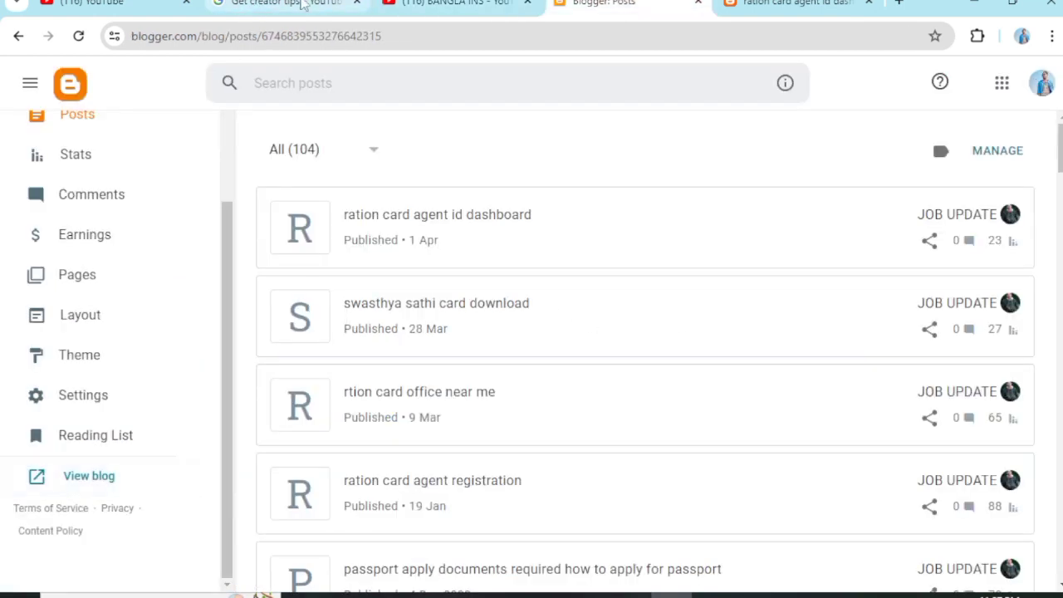
click(283, 4)
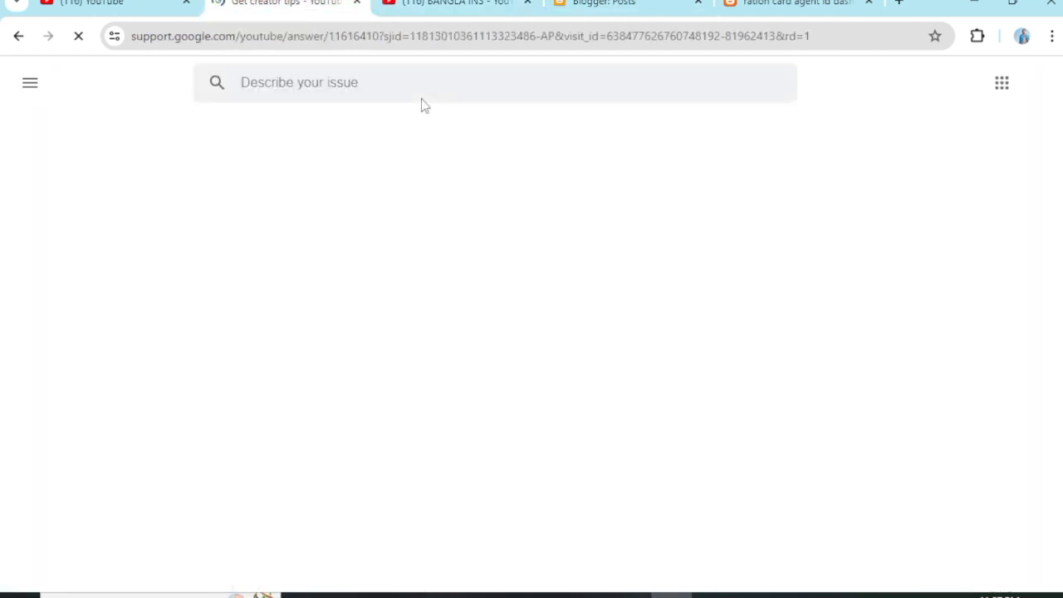
click(457, 5)
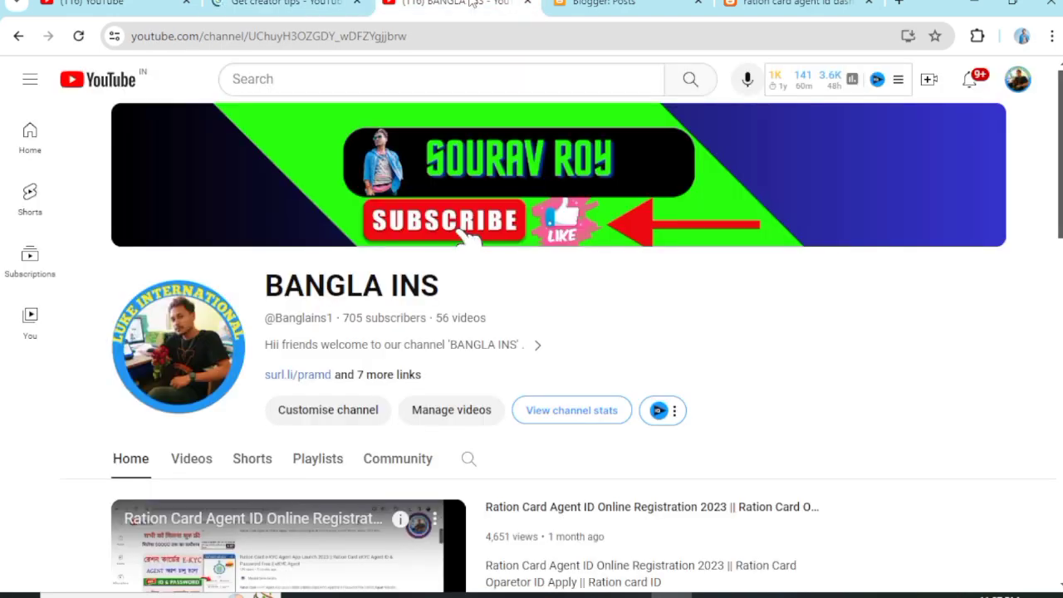
scroll(562, 490, down, 2)
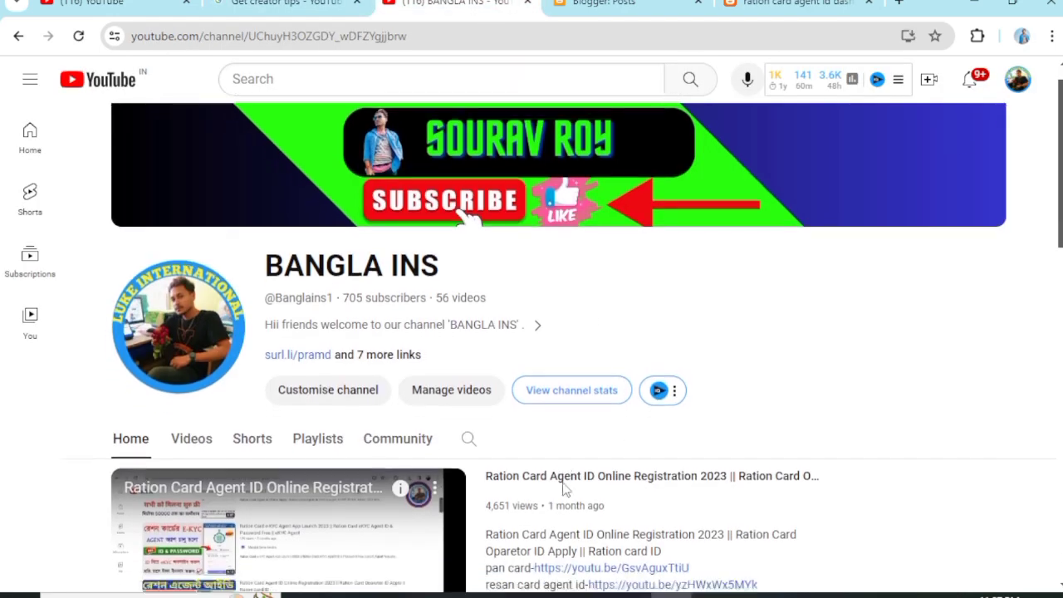
scroll(563, 490, up, 2)
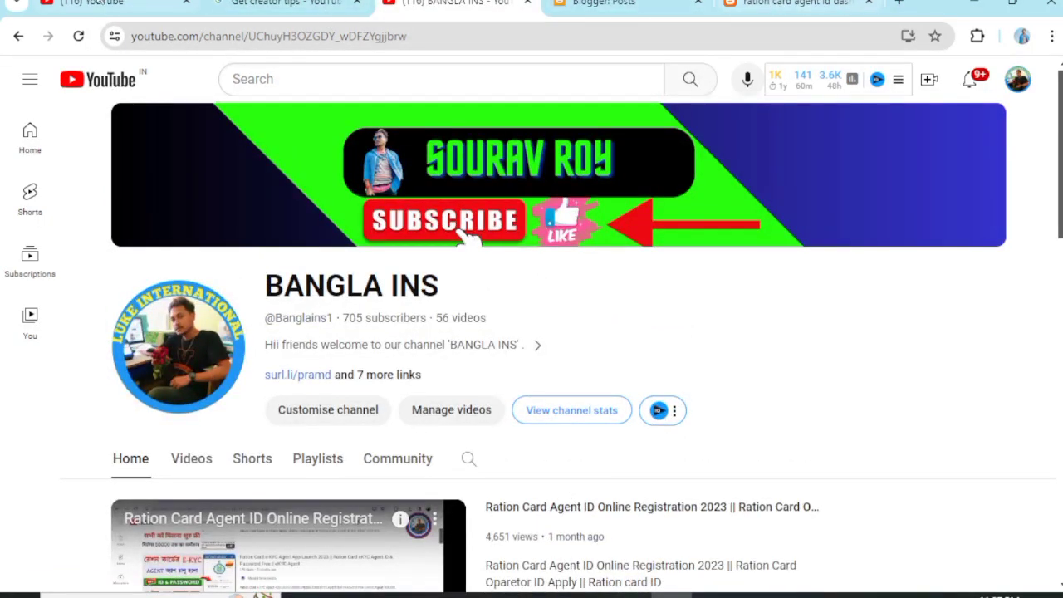
click(742, 7)
click(660, 7)
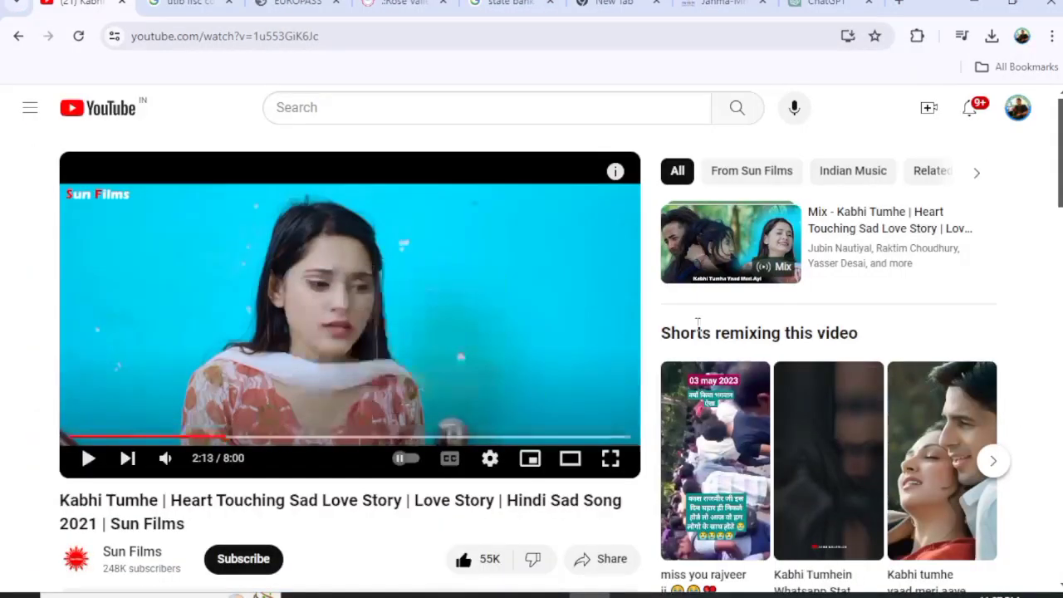
- Look through the remaining open pages of the other browser window, ending on the ChatGPT conversation about the cricket script
click(508, 8)
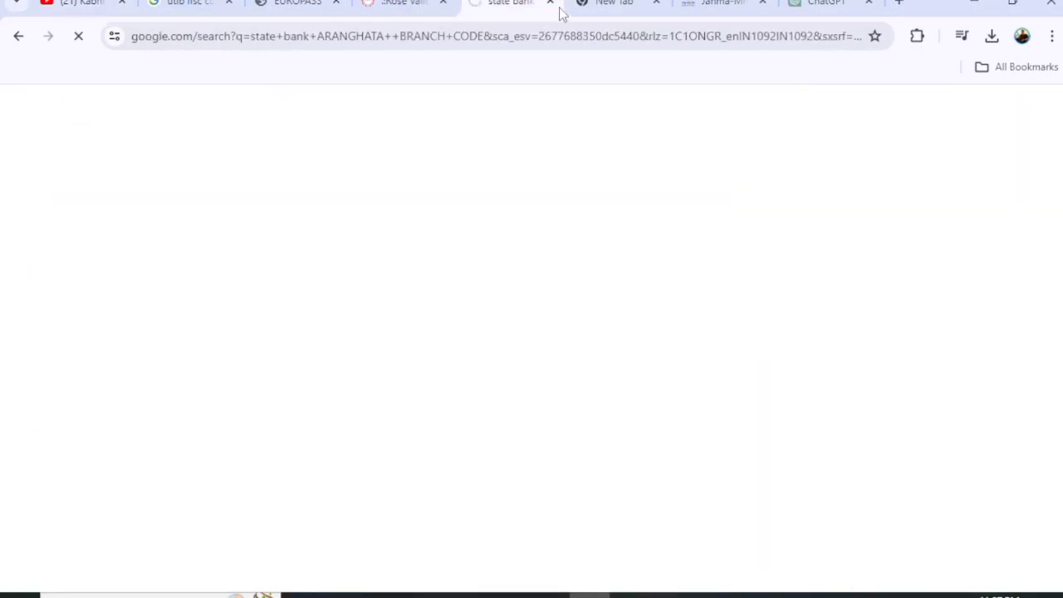
click(618, 7)
click(724, 6)
click(822, 7)
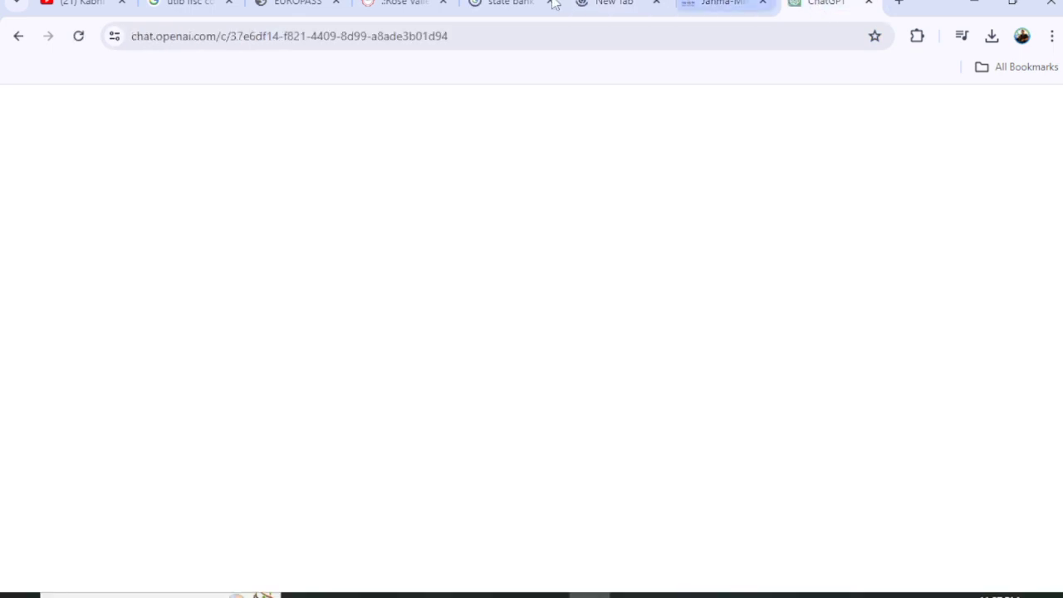
click(401, 5)
click(295, 5)
click(179, 5)
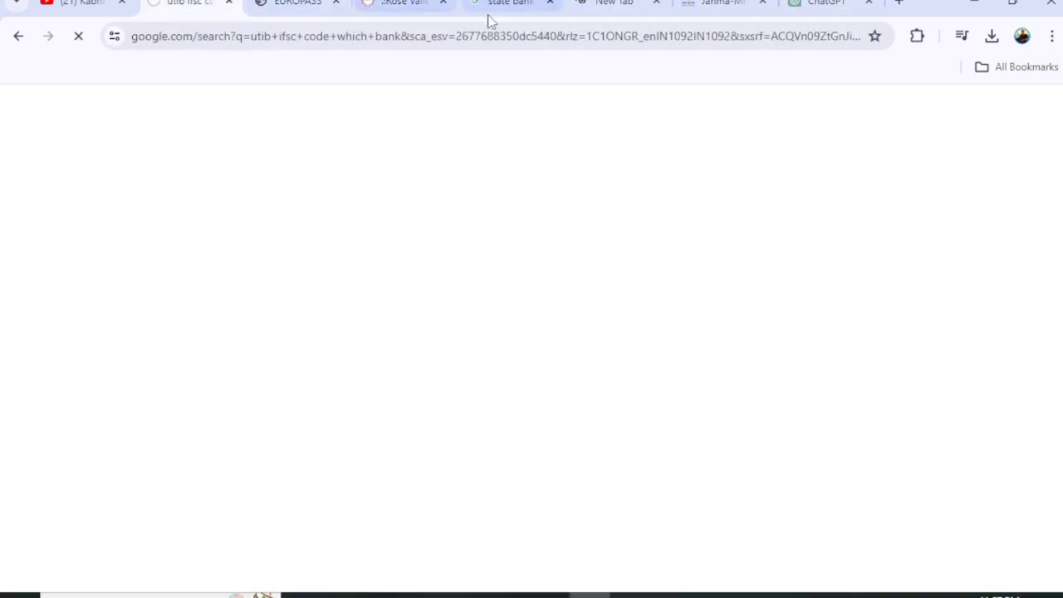
click(499, 6)
click(614, 7)
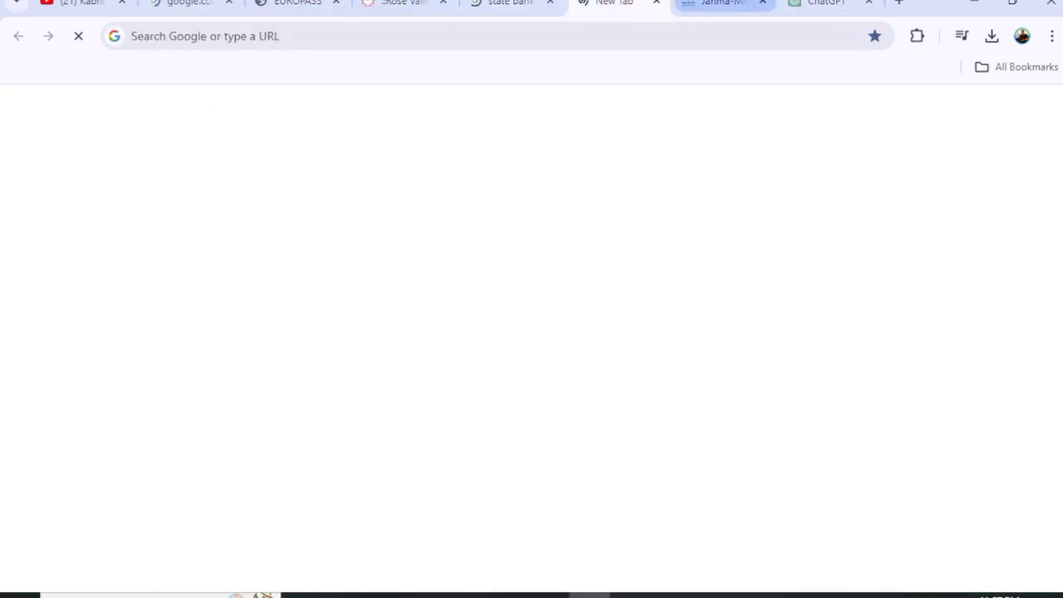
click(724, 5)
click(824, 7)
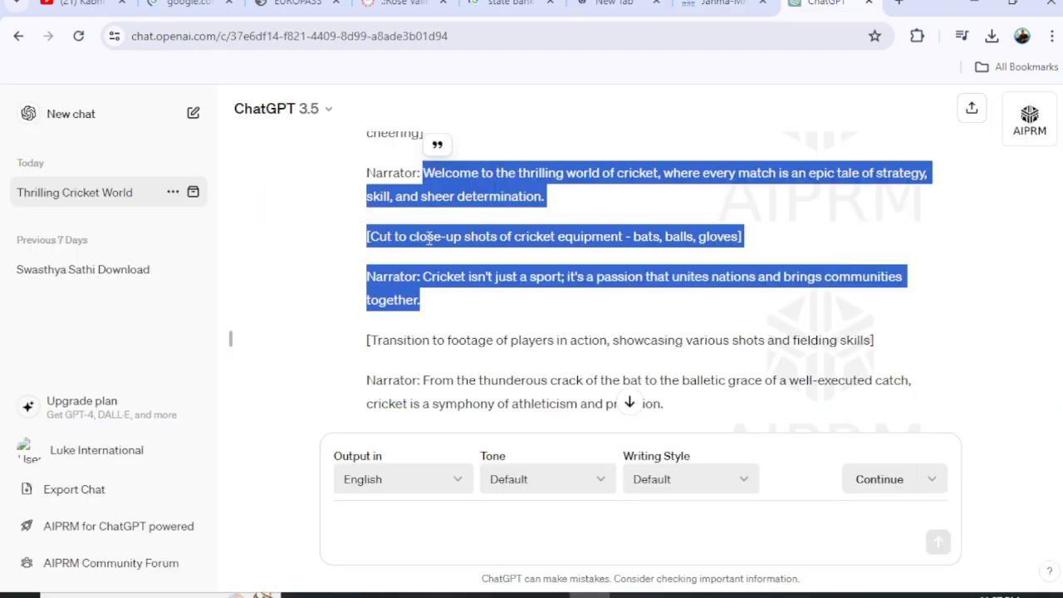